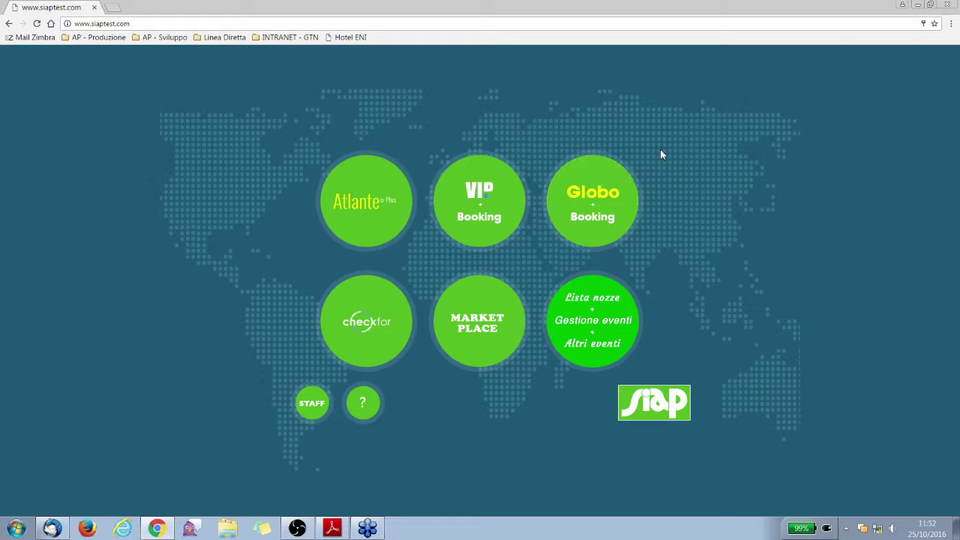
- Open Globo Booking and go to the hotel price lists under the basic archives' tour operator tables (Listini Hotel)
left_click(603, 174)
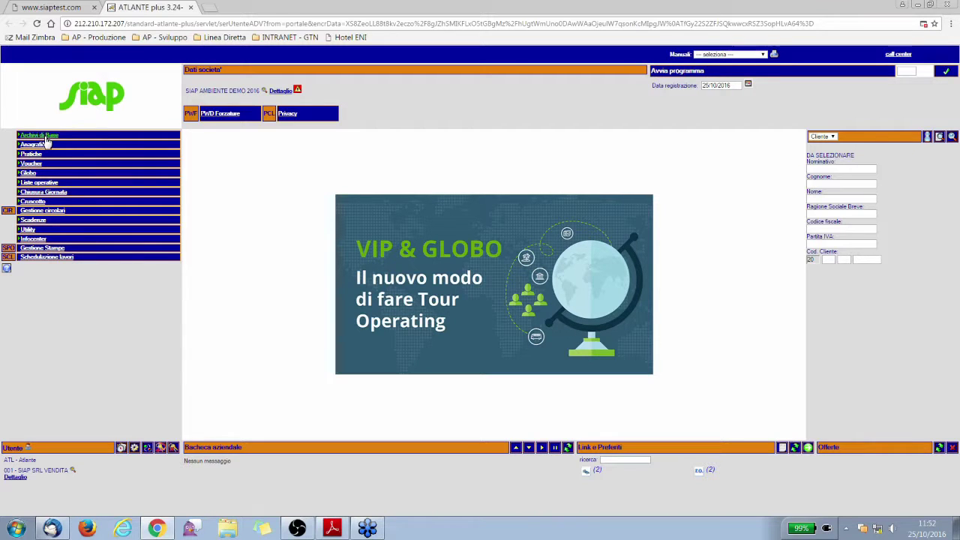
left_click(45, 136)
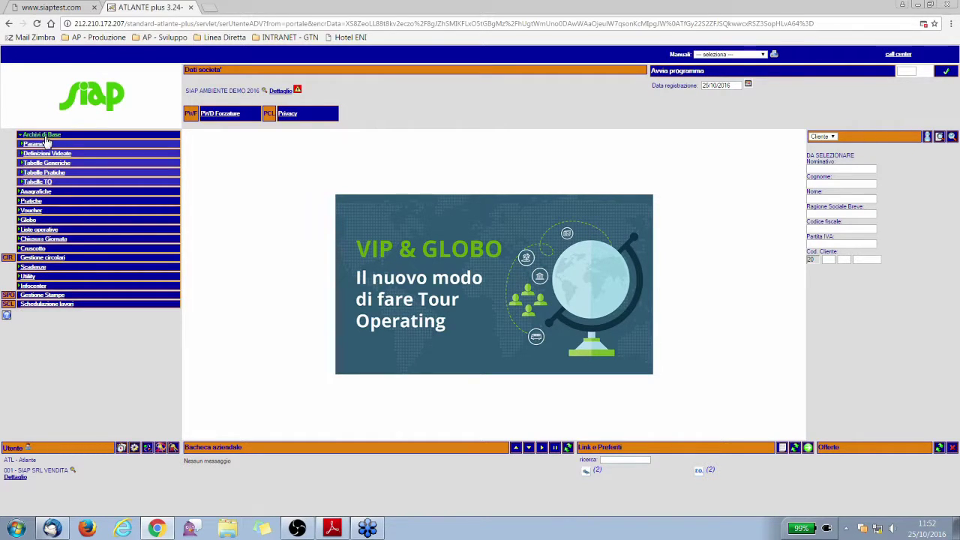
left_click(44, 182)
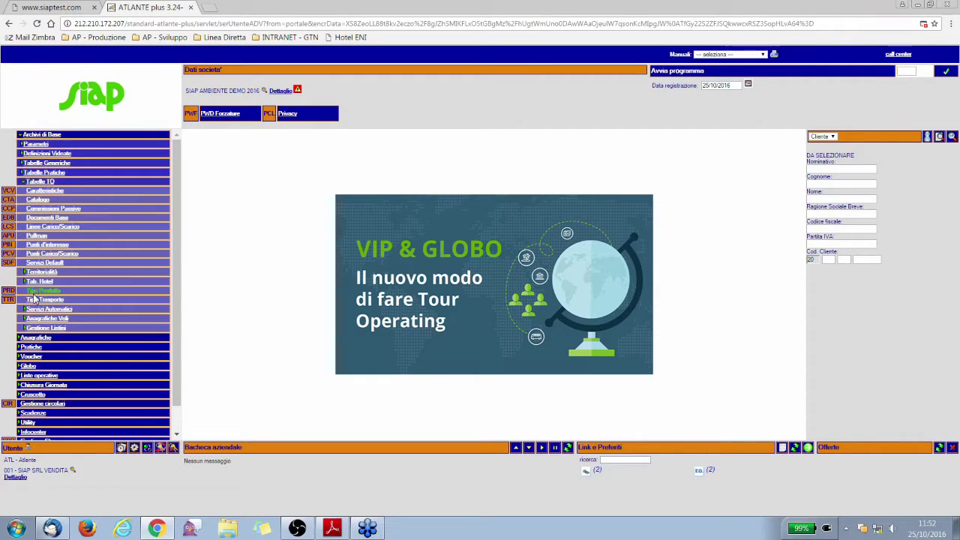
left_click(41, 328)
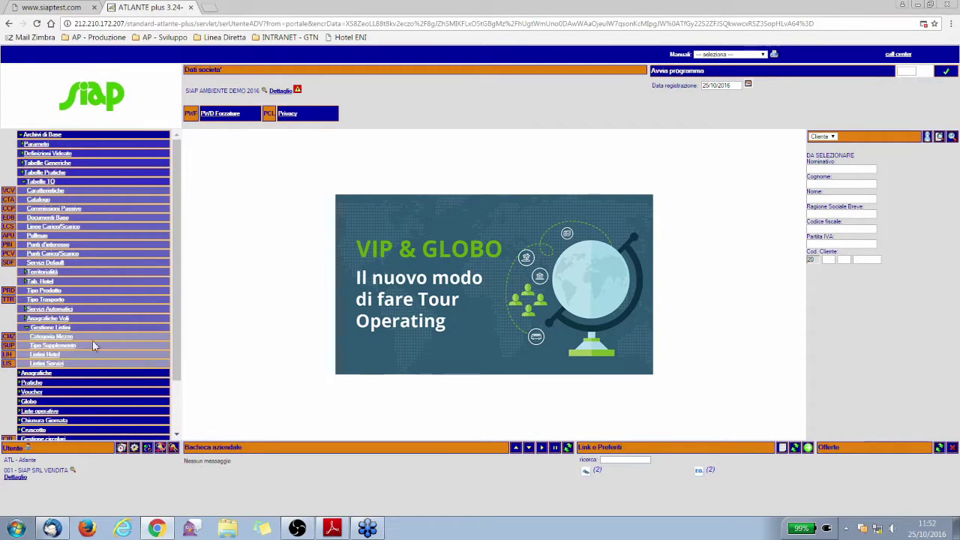
left_click(57, 357)
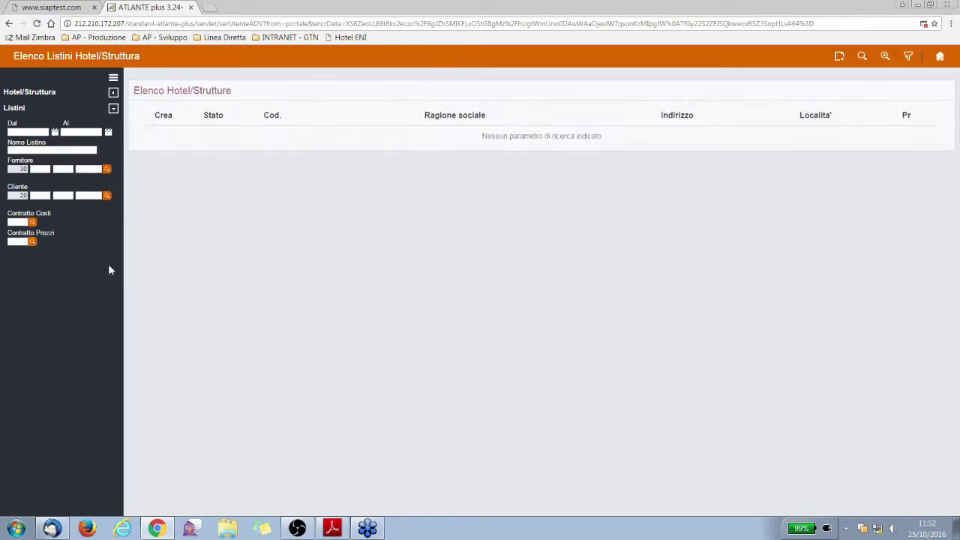
- Search the hotel price lists by the name "paris" and open the HOTEL DE PARIS price list
left_click(88, 151)
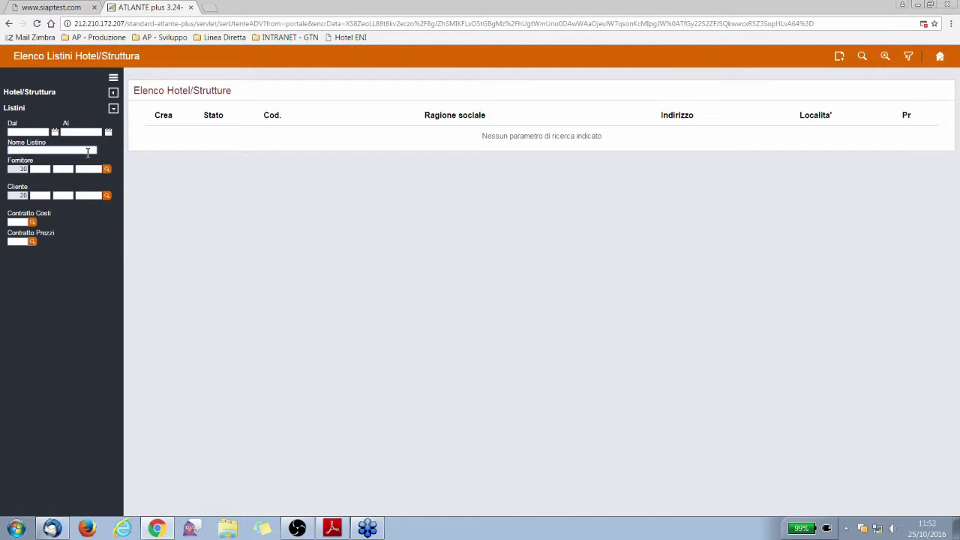
type("paris")
left_click(885, 58)
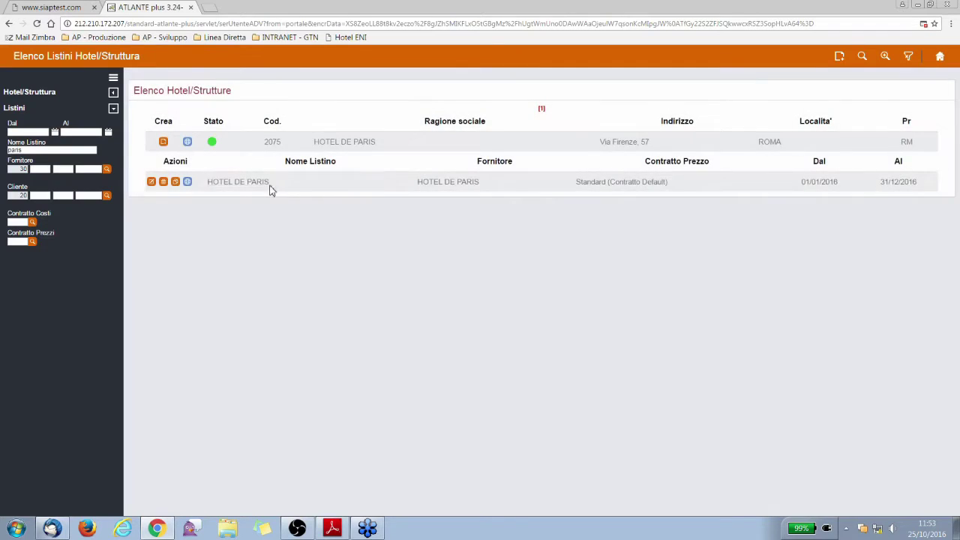
left_click(263, 184)
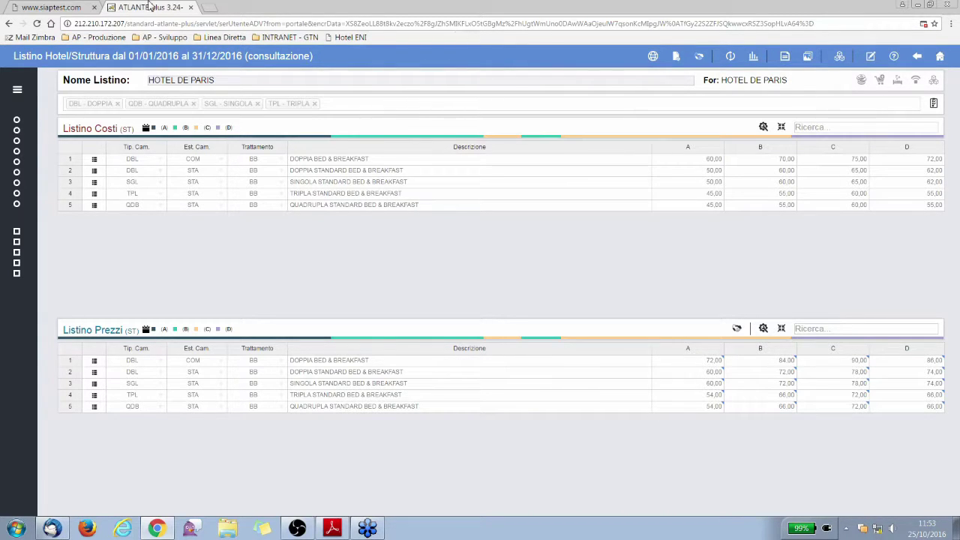
- Return to the siaptest.com portal, launch VIP Booking and open its quote and product search
left_click(69, 8)
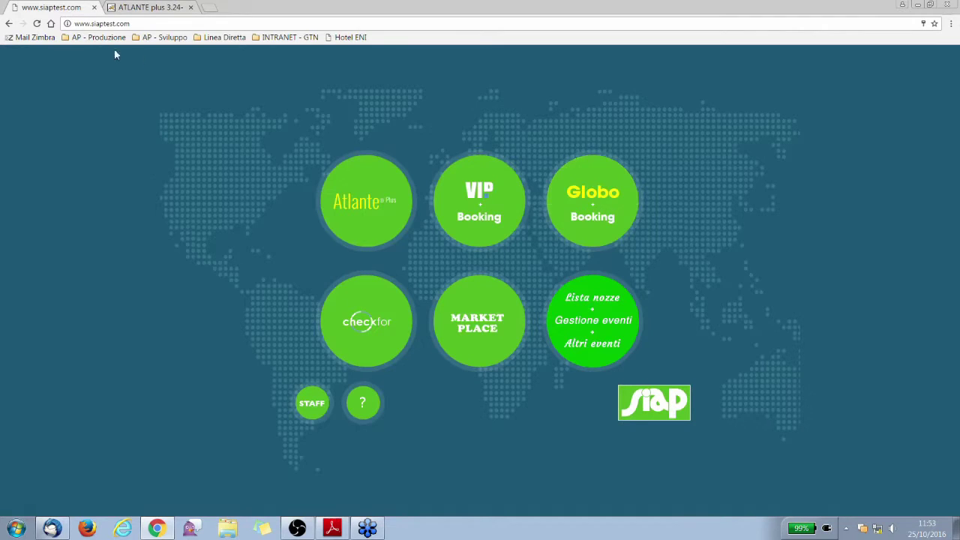
left_click(466, 193)
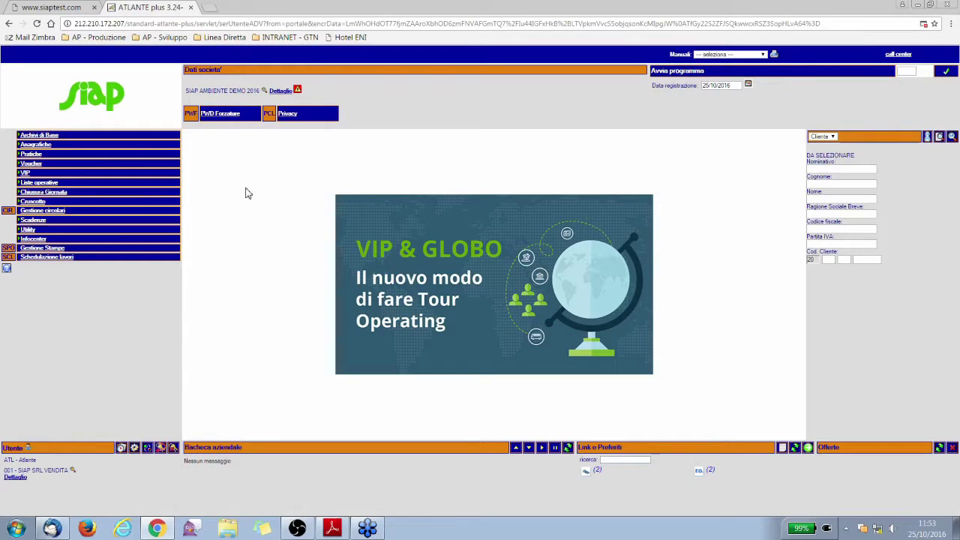
left_click(30, 174)
left_click(45, 183)
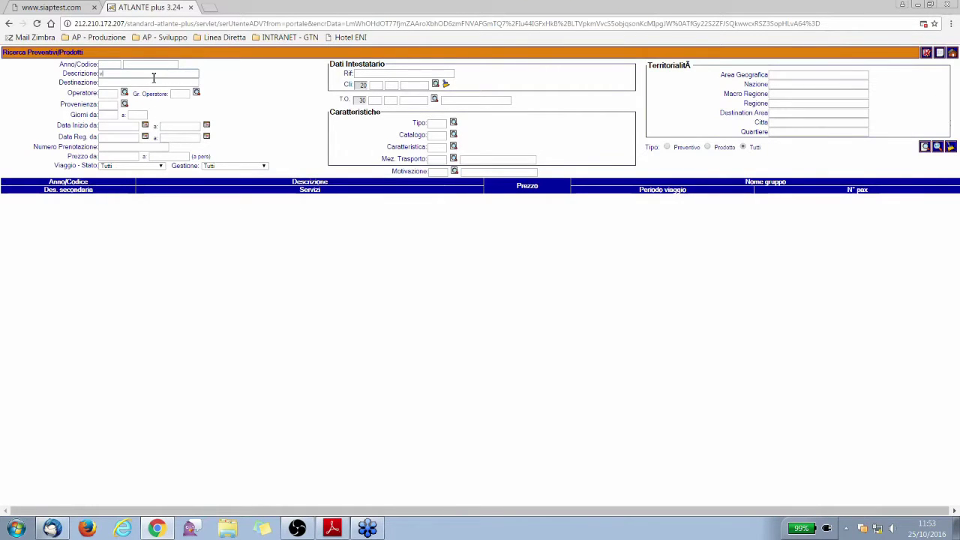
- Search quotes and products with the description "venezia" and open the 24-passenger IL CARNEVALE DI VENEZIA product
type("venezia")
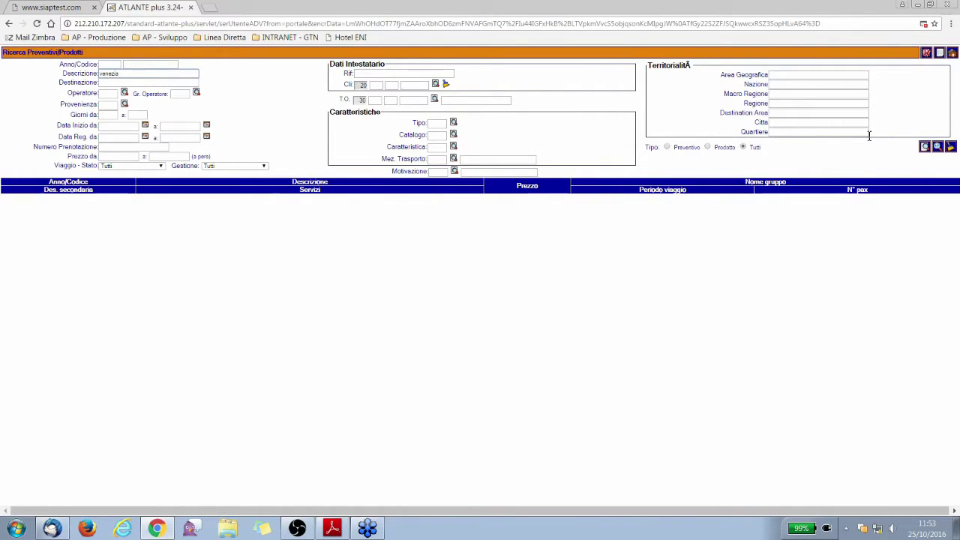
left_click(938, 146)
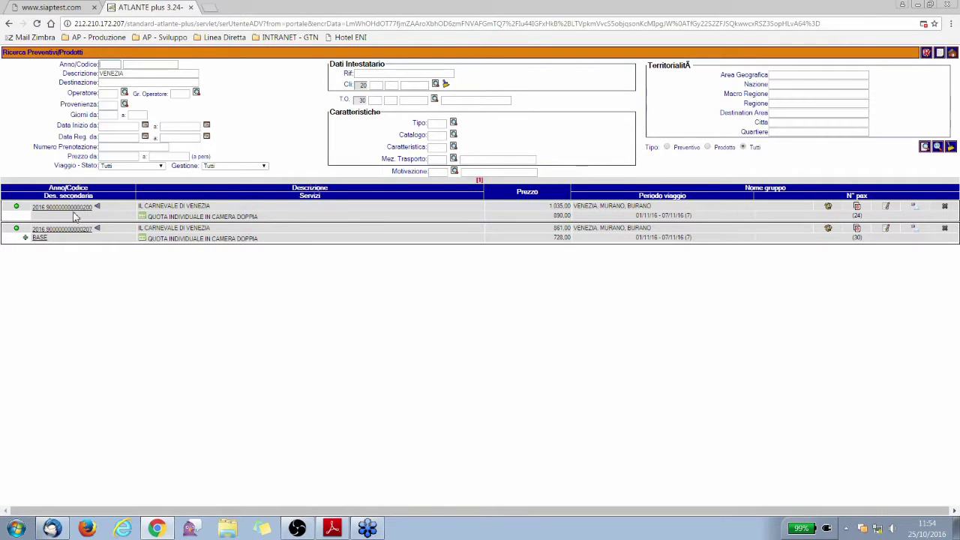
left_click(73, 207)
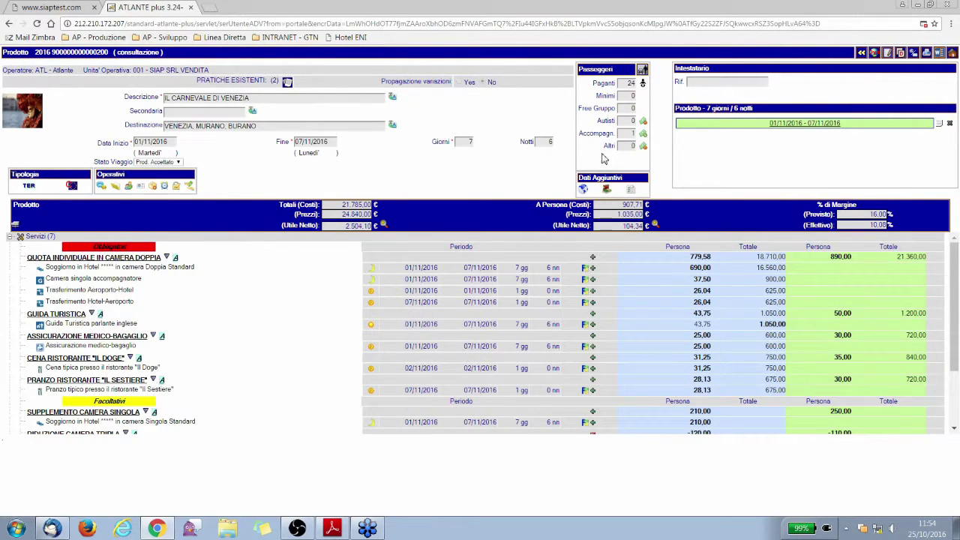
- Examine the supplier and cost details of the hotel stay and airport transfer in QUOTA INDIVIDUALE IN CAMERA DOPPIA, returning to the product
mouse_move(642, 87)
left_click(106, 267)
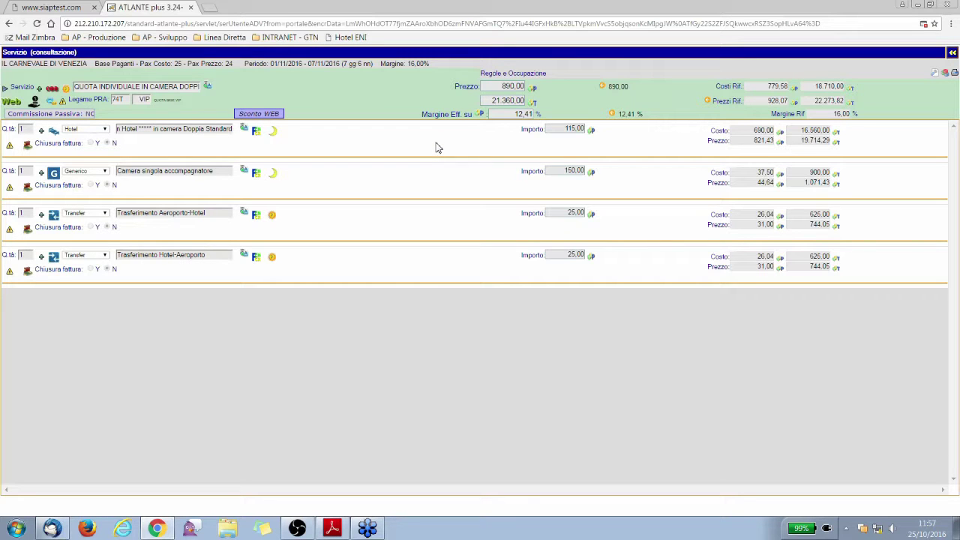
left_click(437, 148)
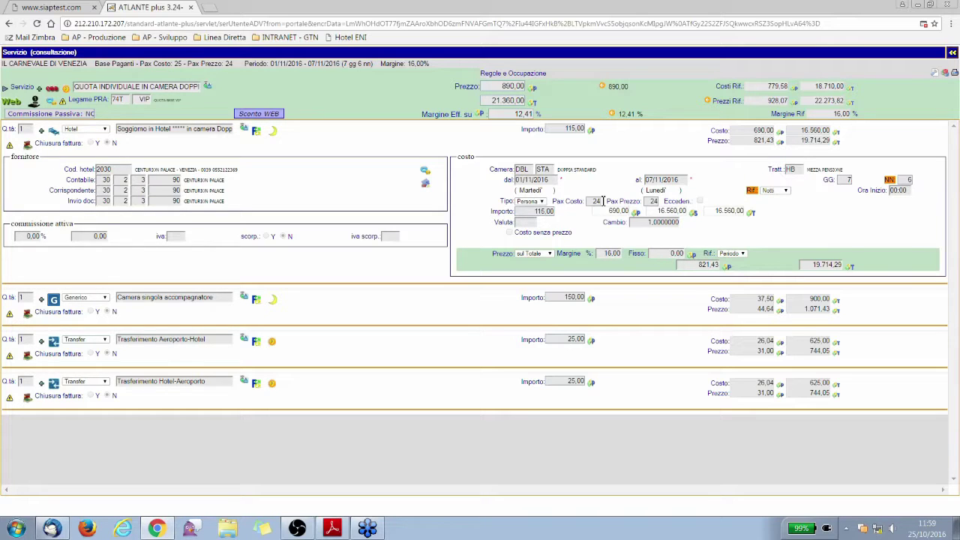
left_click(440, 349)
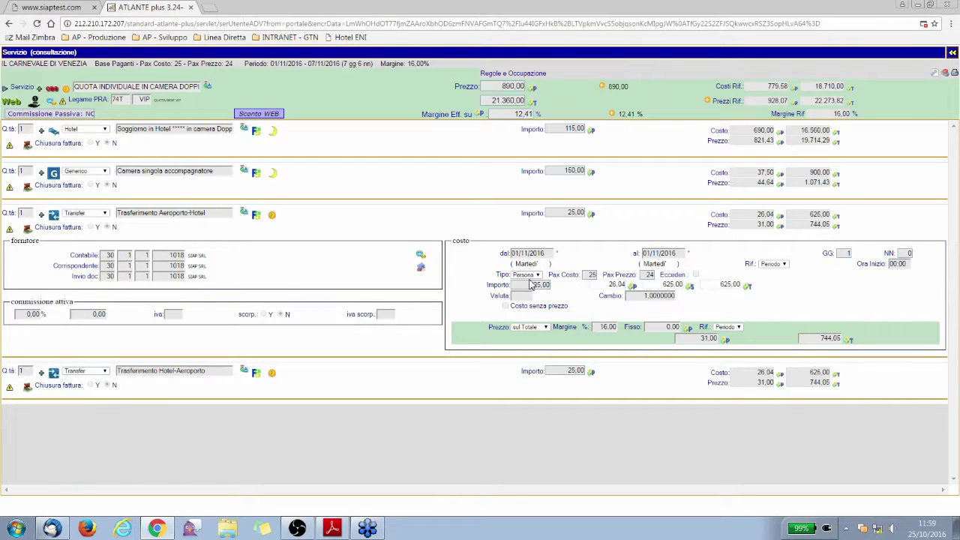
left_click(644, 153)
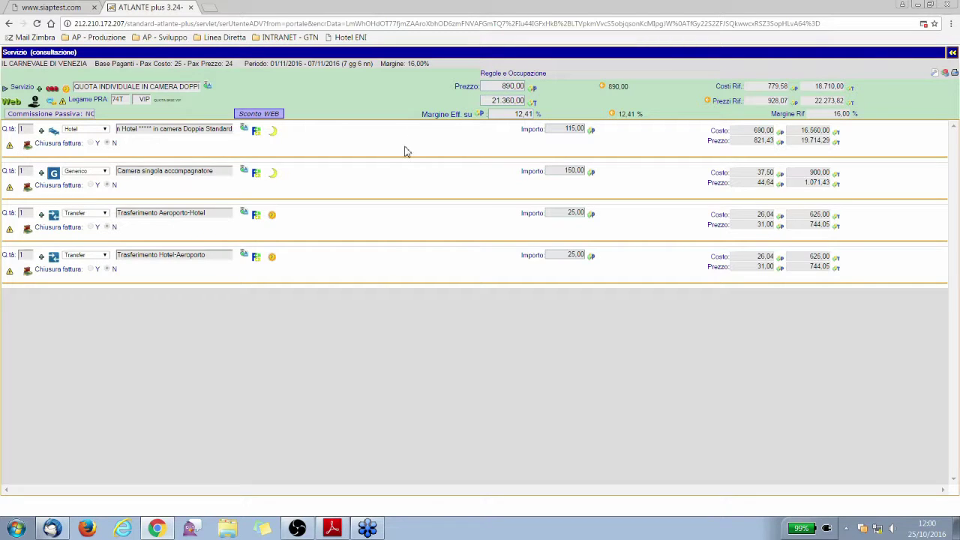
left_click(236, 153)
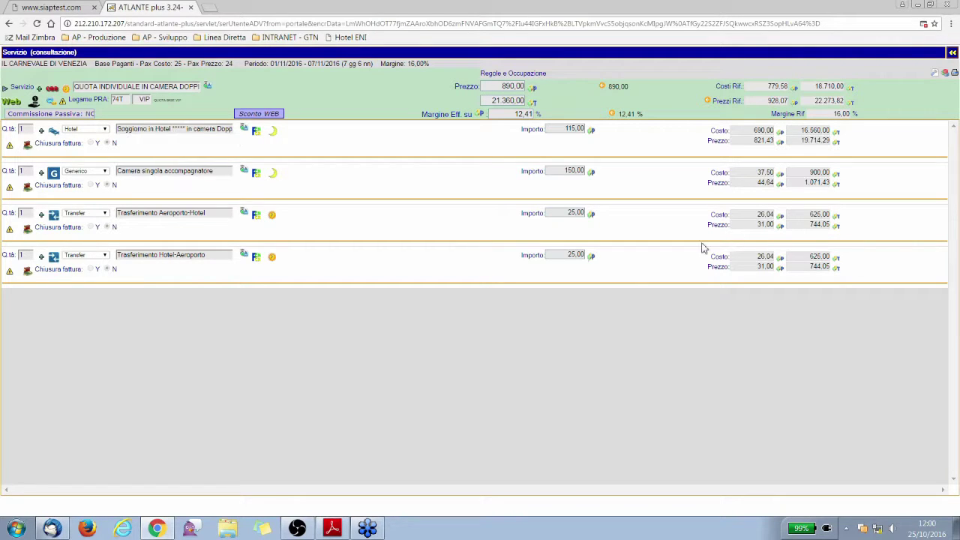
left_click(952, 52)
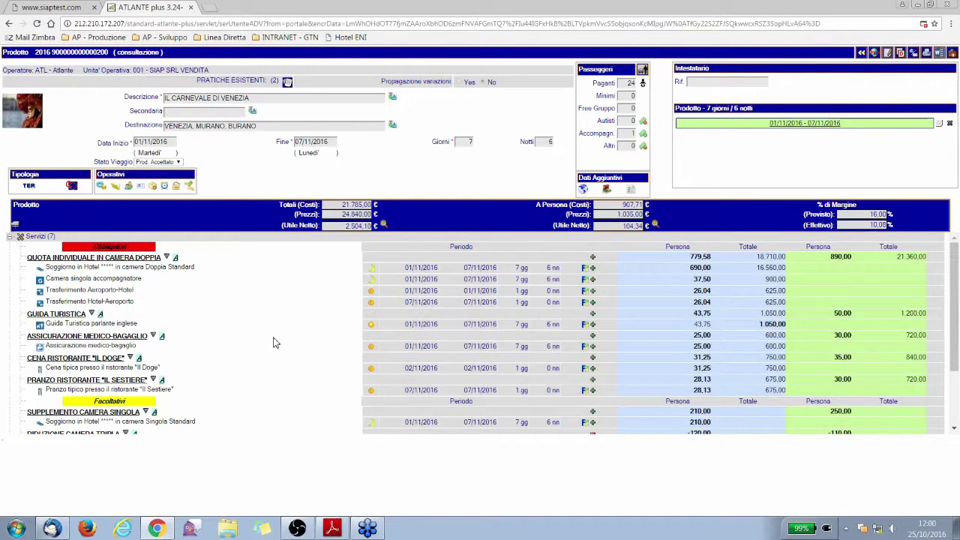
- Expand the product's additional data and review LA QUOTA COMPRENDE/LA QUOTA NON COMPRENDE, returning to the product
scroll(274, 343, "down", 3)
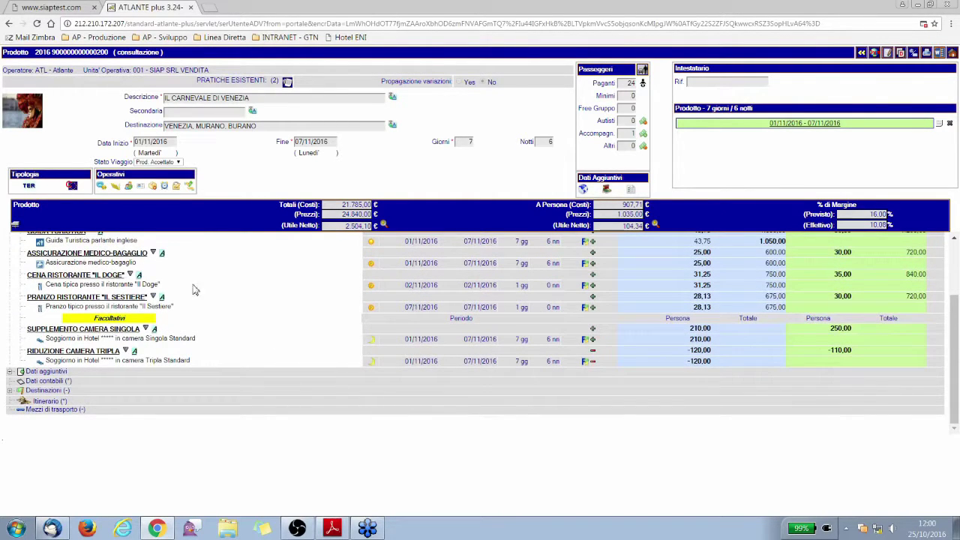
left_click(21, 372)
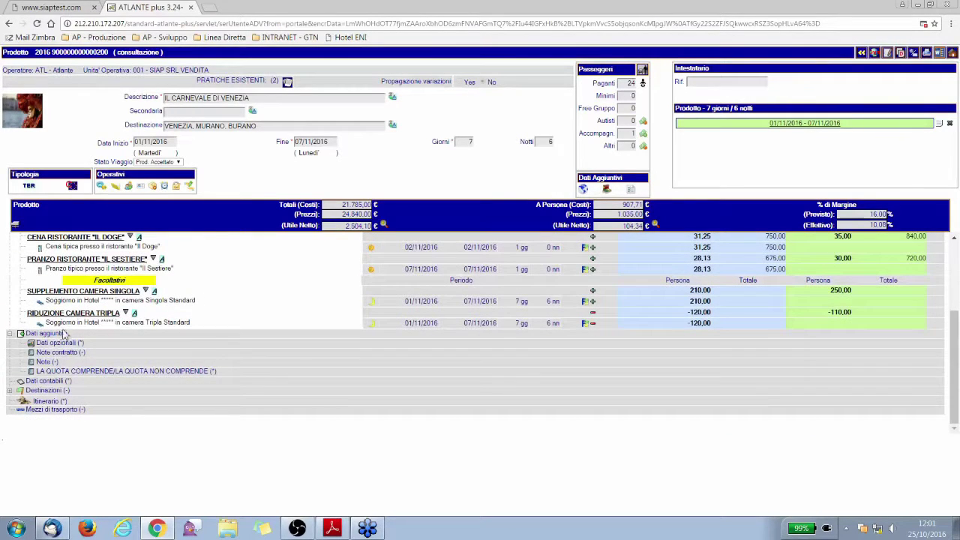
left_click(33, 373)
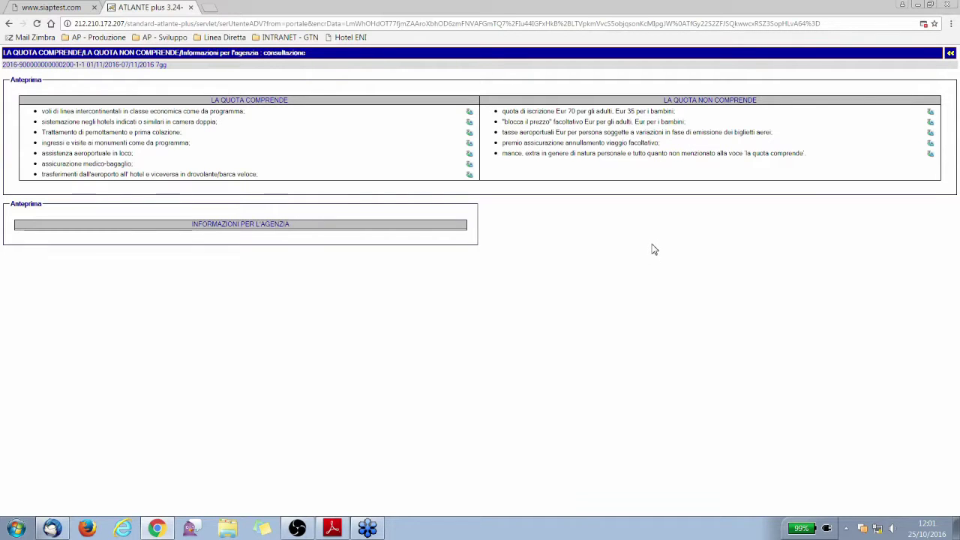
left_click(951, 54)
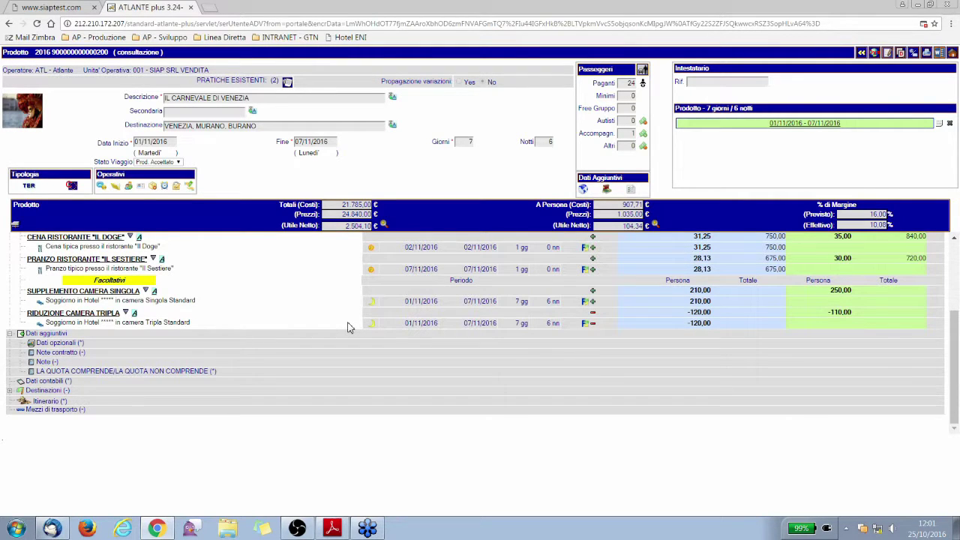
- View the product's sale type and geographic context settings, closing them without changes
scroll(347, 328, "up", 3)
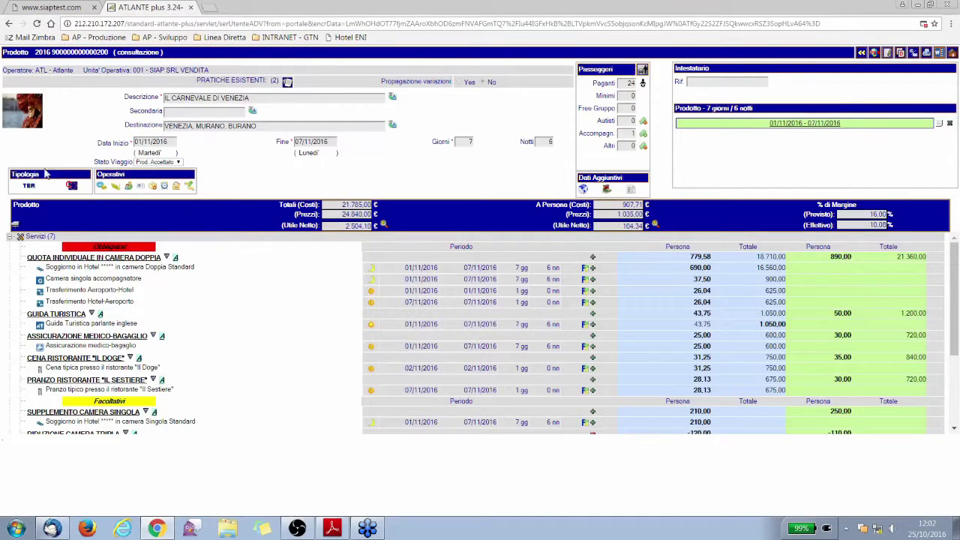
left_click(28, 185)
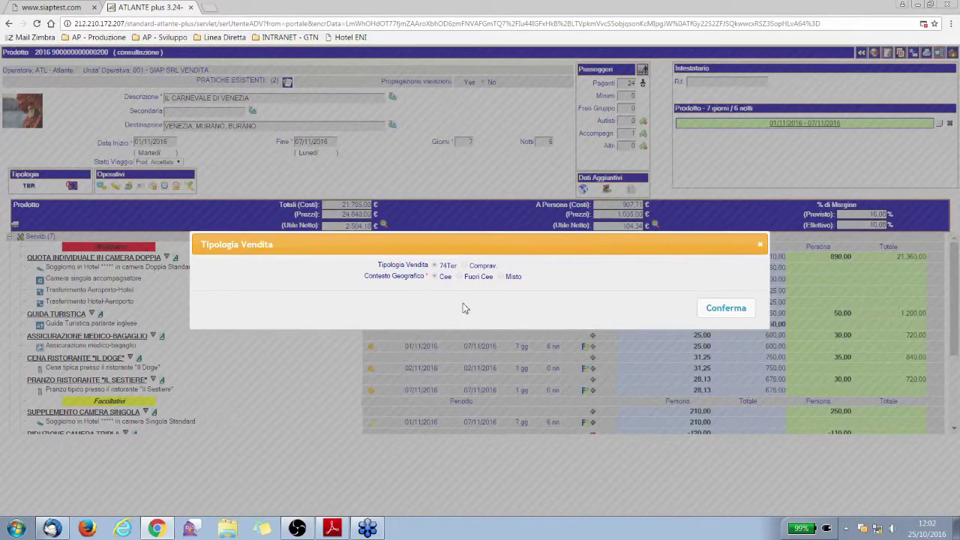
left_click(760, 245)
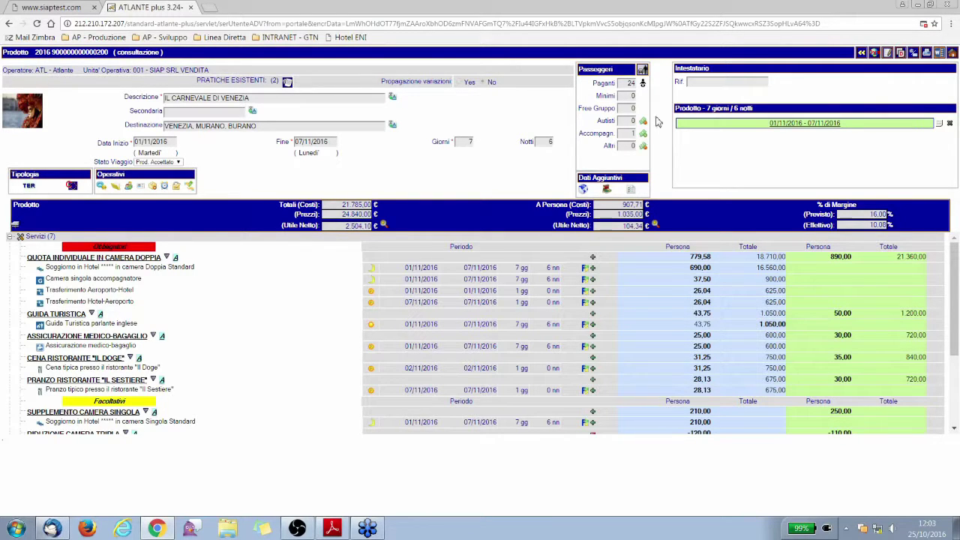
- Search quotes and products with the description "peru", open the Inca valley product and show its print and e-mail management page
left_click(863, 53)
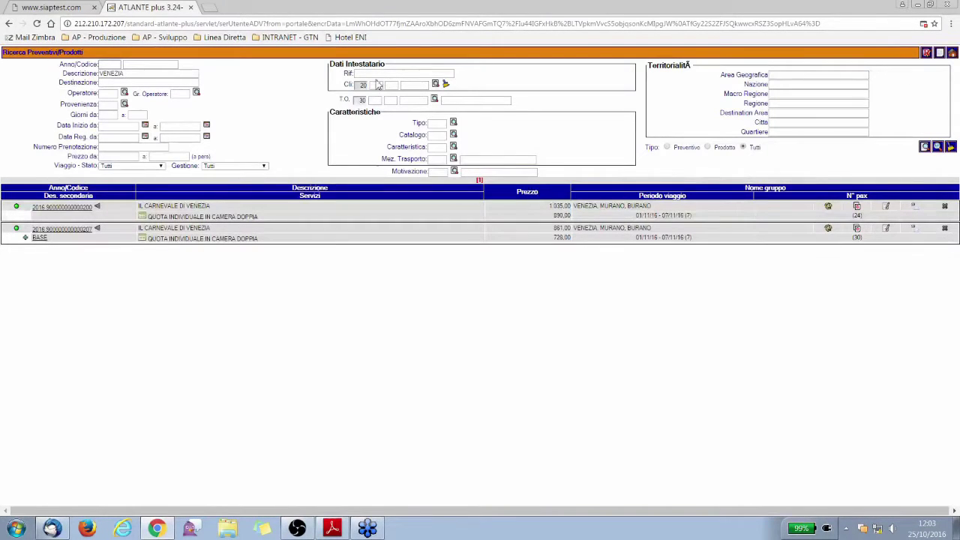
key("Tab")
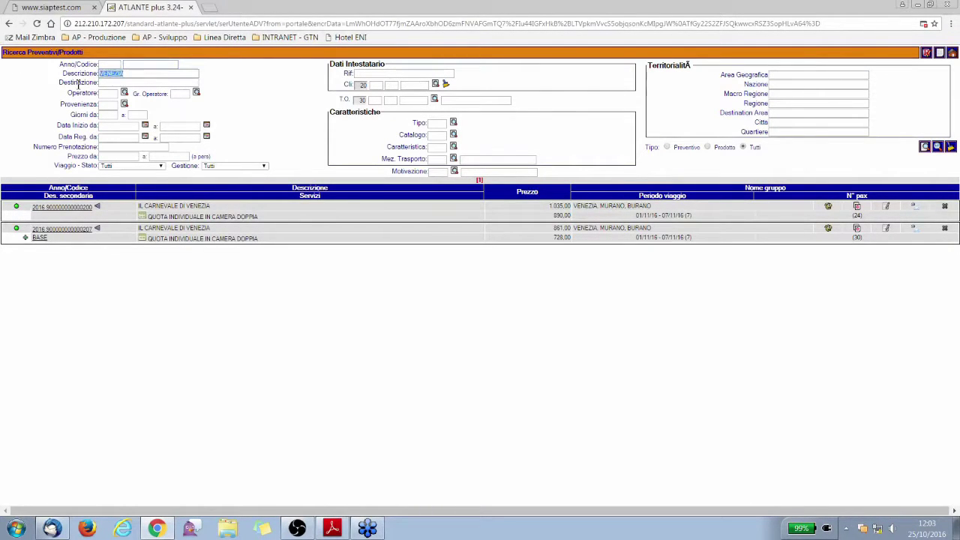
type("peru")
left_click(938, 147)
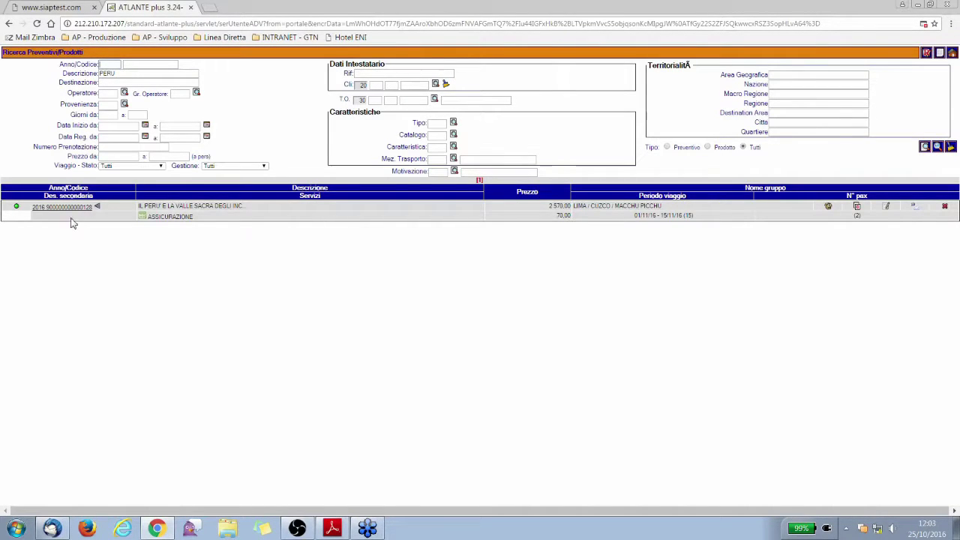
left_click(71, 207)
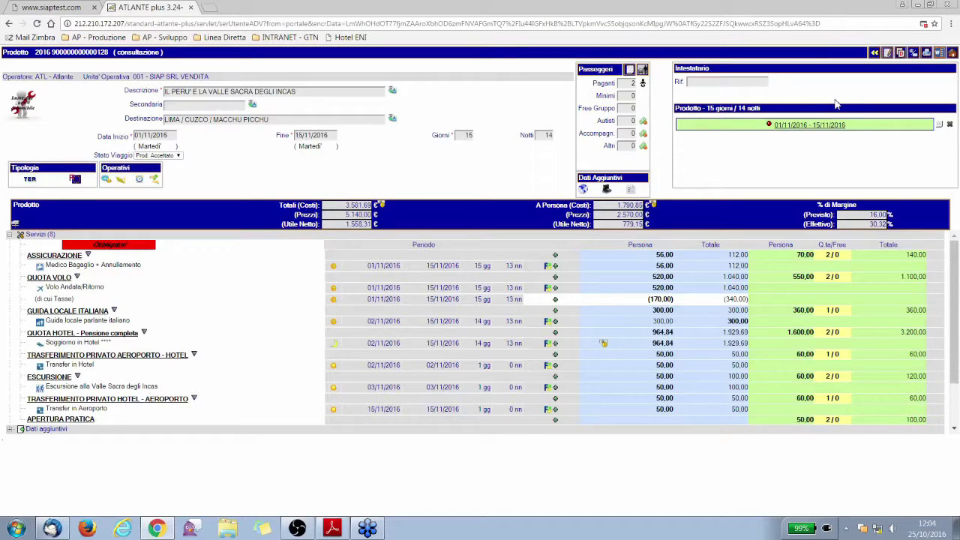
left_click(913, 53)
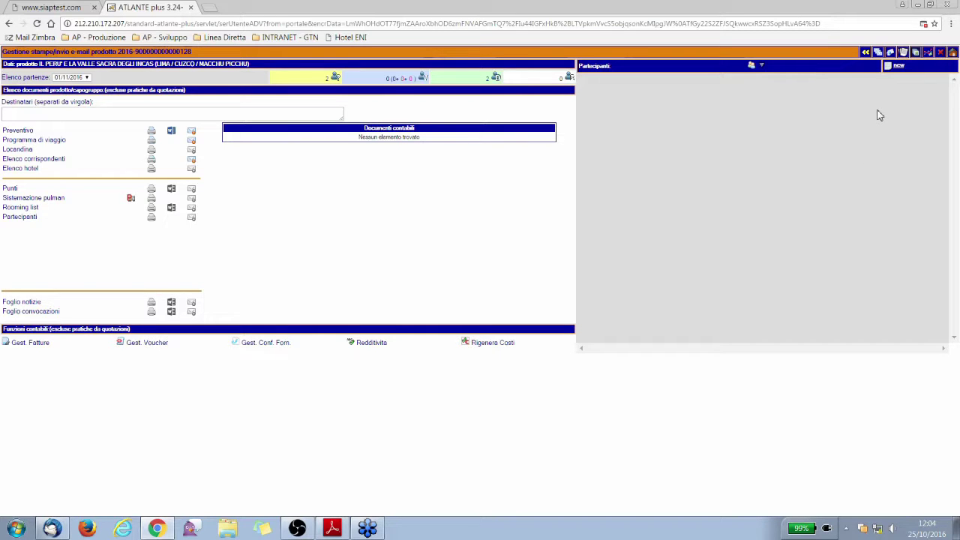
- Return to the home page, go to the management of bookings (Pratiche) and open its product and package search
left_click(953, 54)
left_click(43, 157)
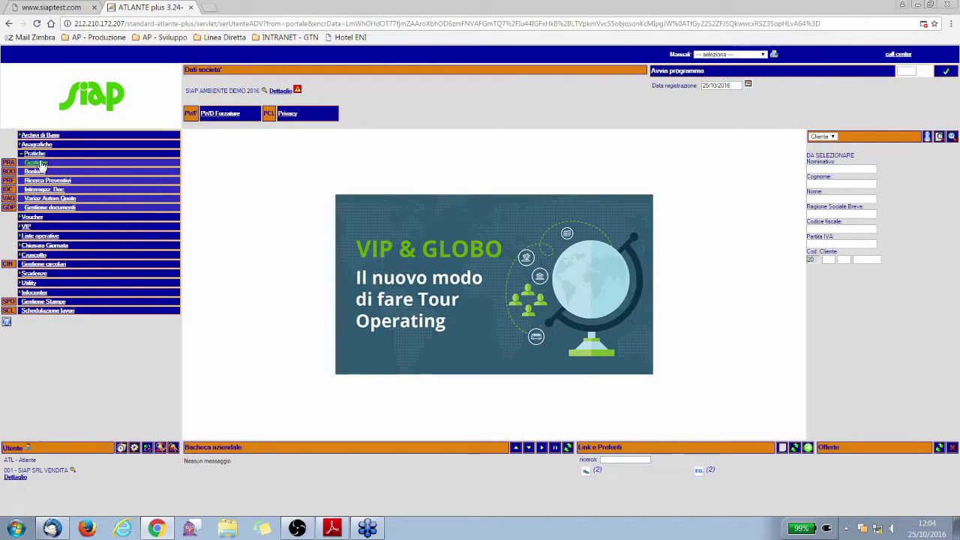
left_click(42, 162)
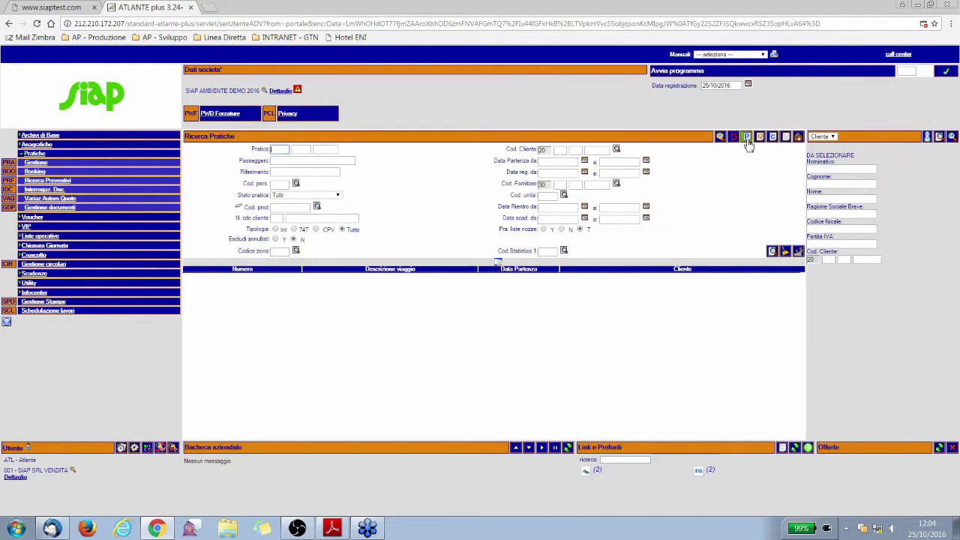
left_click(748, 145)
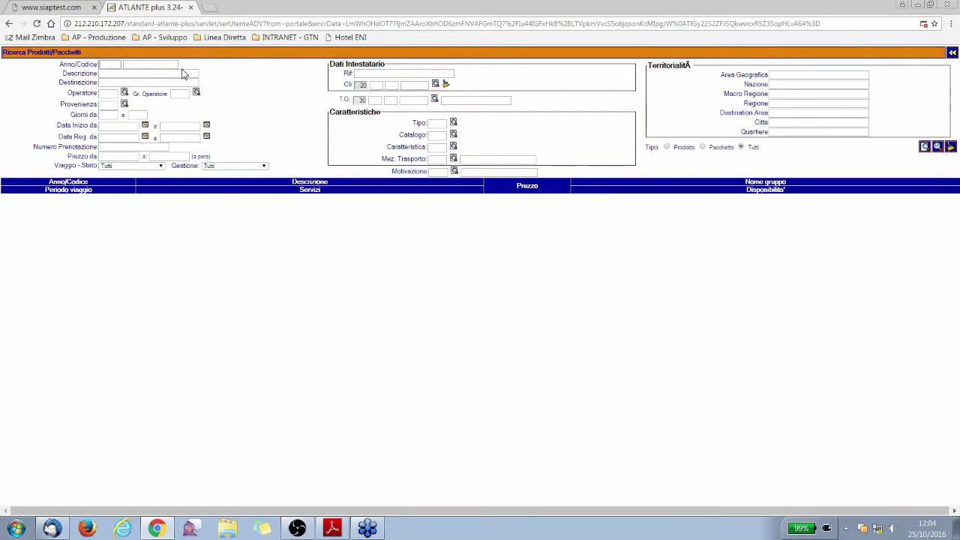
- Search products and packages with a start date from 07/11/2016 to 13/11/2016
left_click(145, 126)
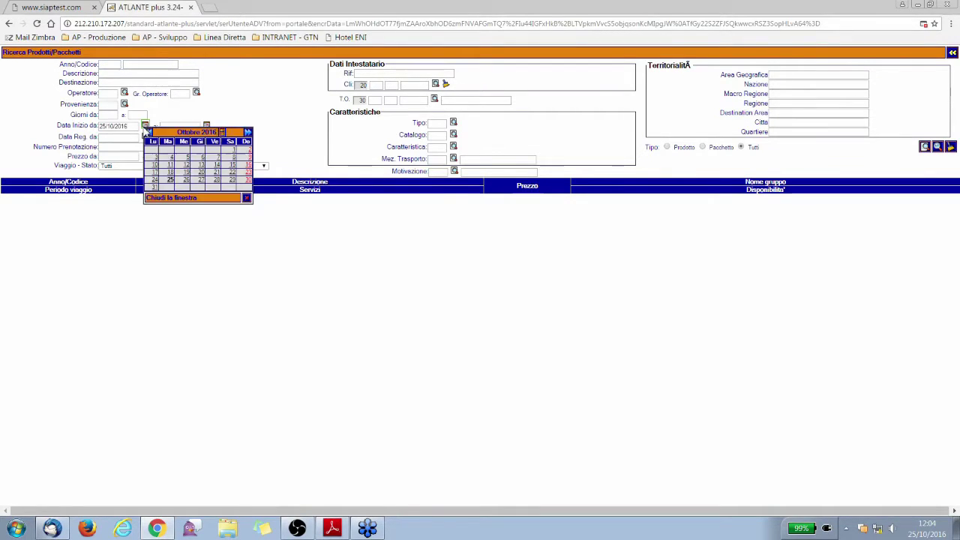
left_click(248, 132)
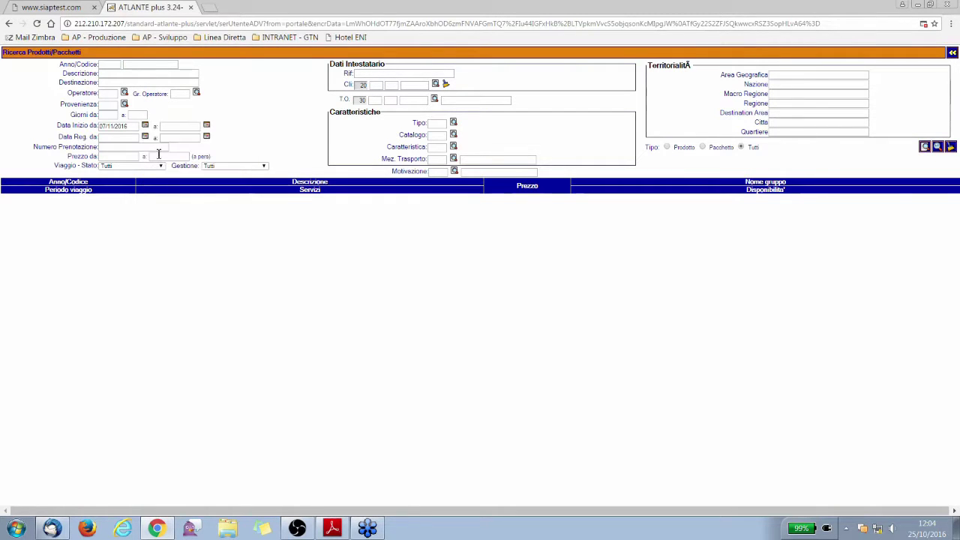
left_click(157, 158)
left_click(206, 126)
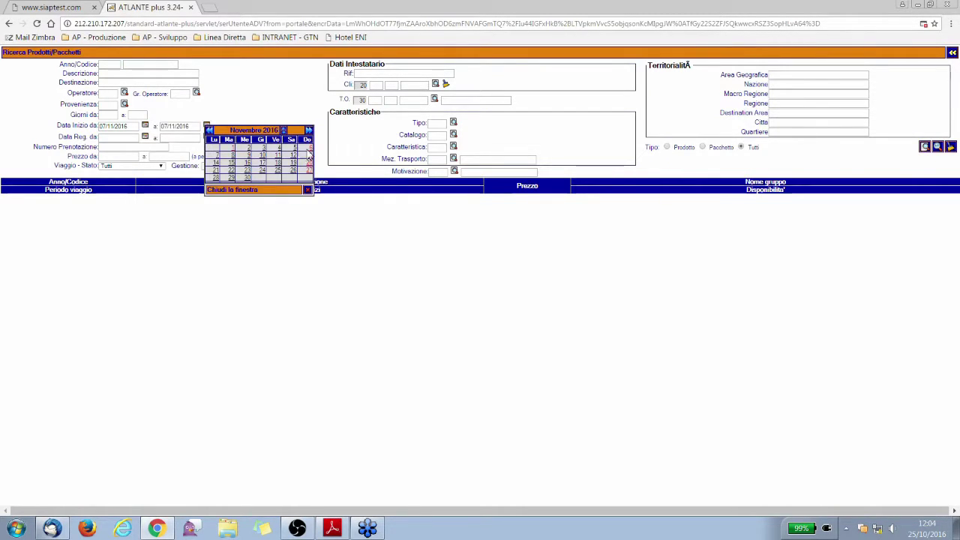
left_click(308, 158)
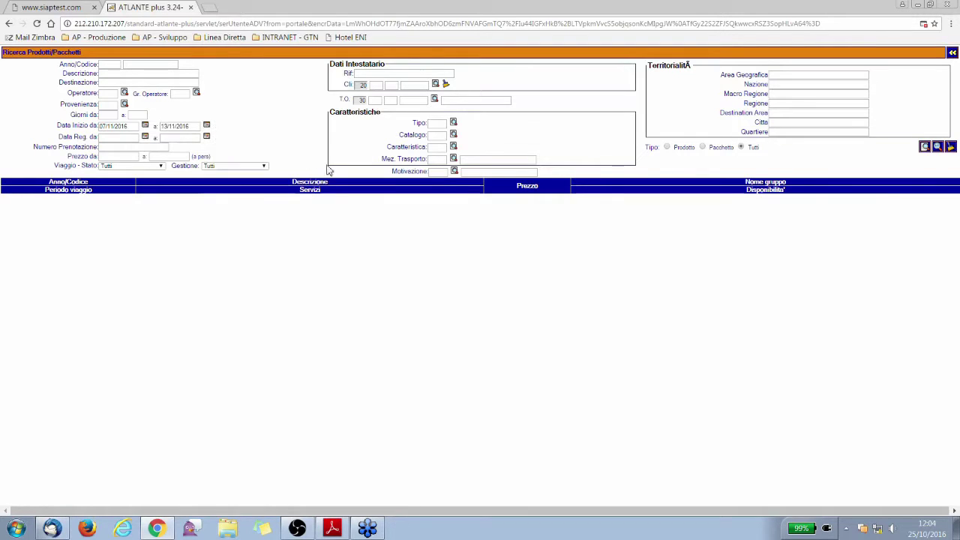
left_click(937, 147)
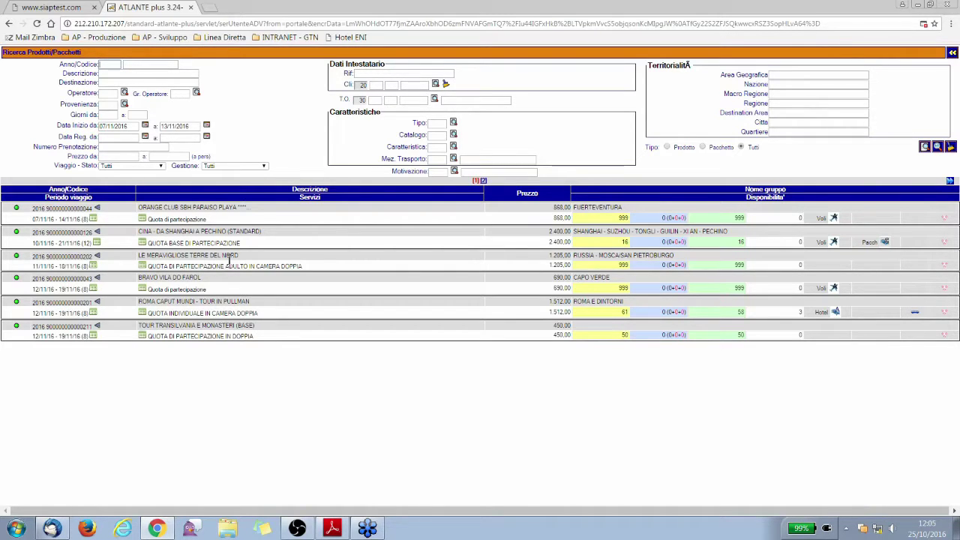
- Open the departure schedule of CINA - DA SHANGHAI A PECHINO (STANDARD) and switch to the 17 November departure, showing its services
left_click(97, 243)
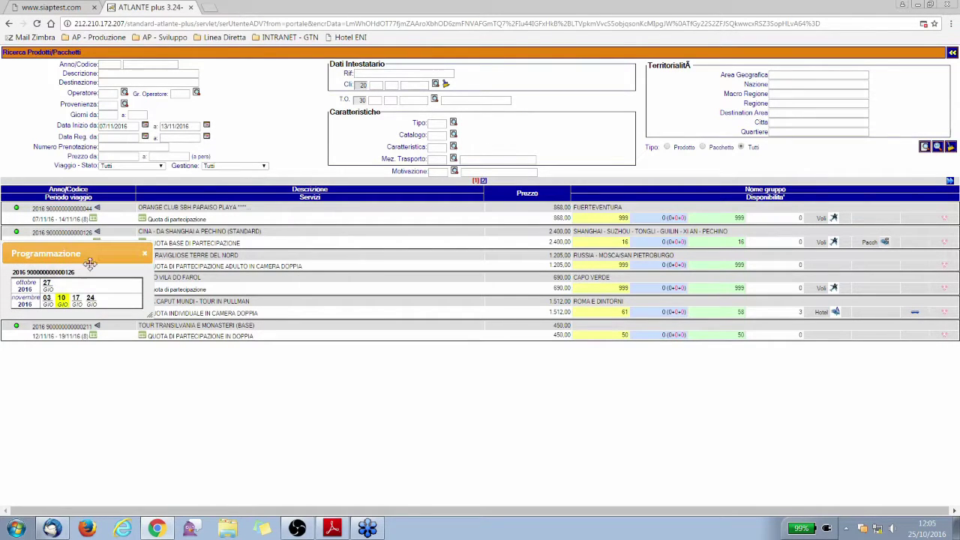
left_click(47, 285)
mouse_move(81, 306)
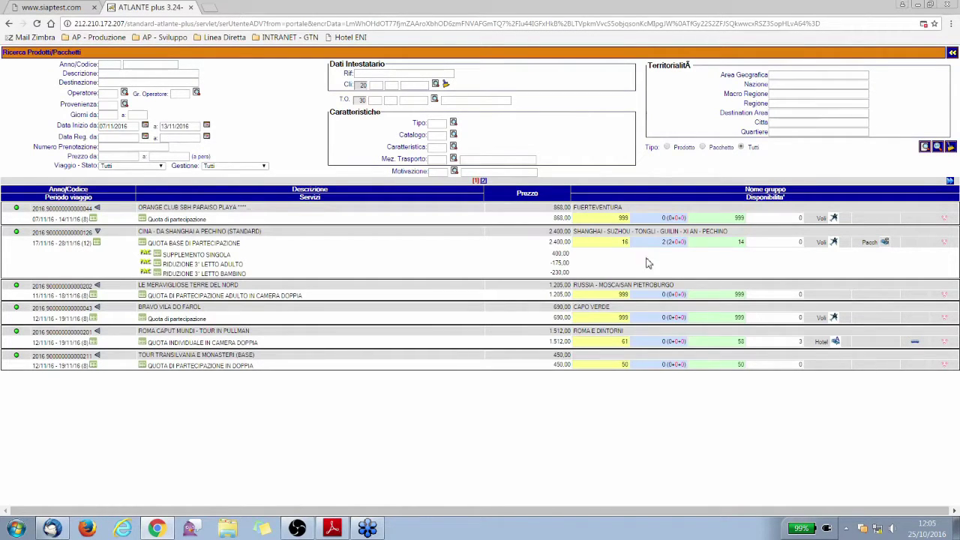
- Start a booking for ORANGE CLUB SBH PARAISO PLAYA, keep Volo da Milano Malpensa for two adults in DOPPIA STANDARD, and calculate the automatic services
left_click(944, 219)
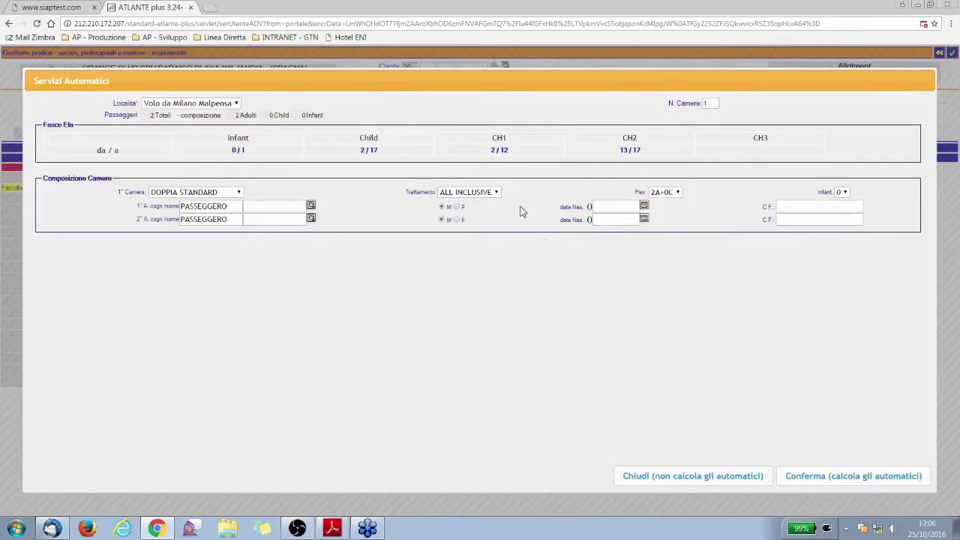
left_click(225, 105)
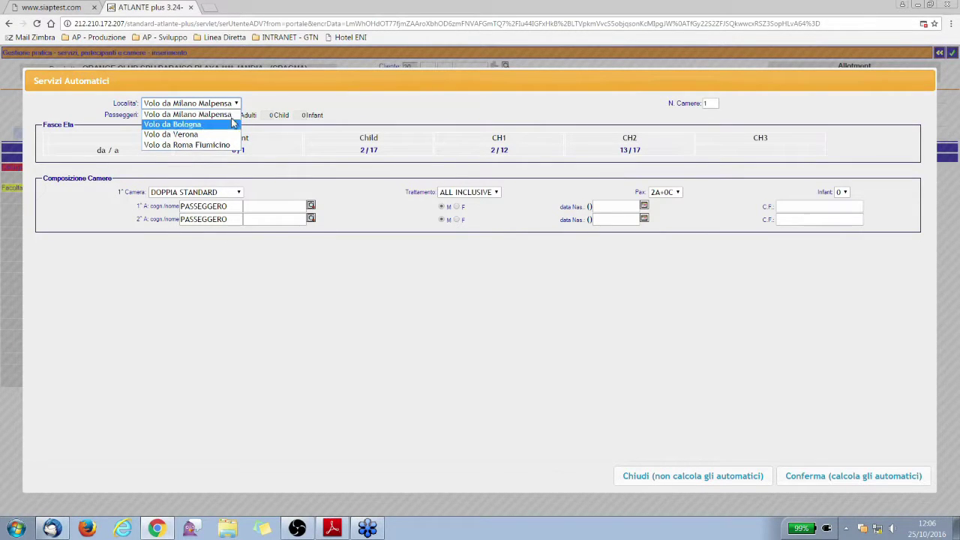
left_click(313, 110)
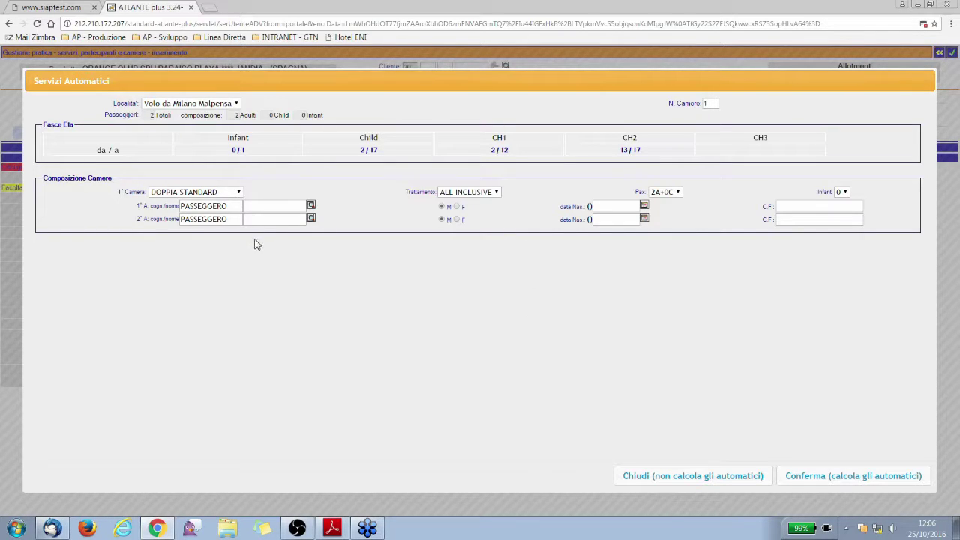
left_click(807, 476)
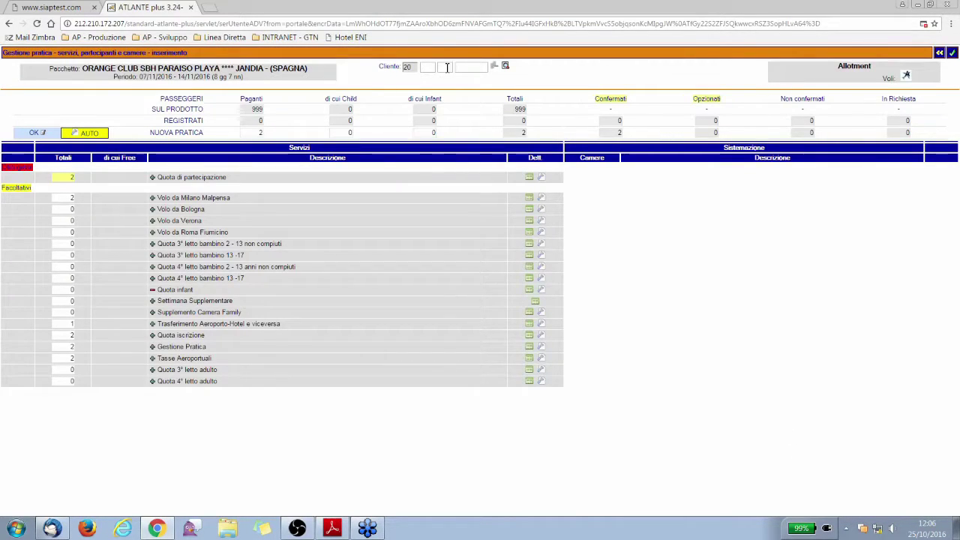
- Search the customer and contact register by the customer's full name and assign the Cuneo customer record to the booking
left_click(505, 67)
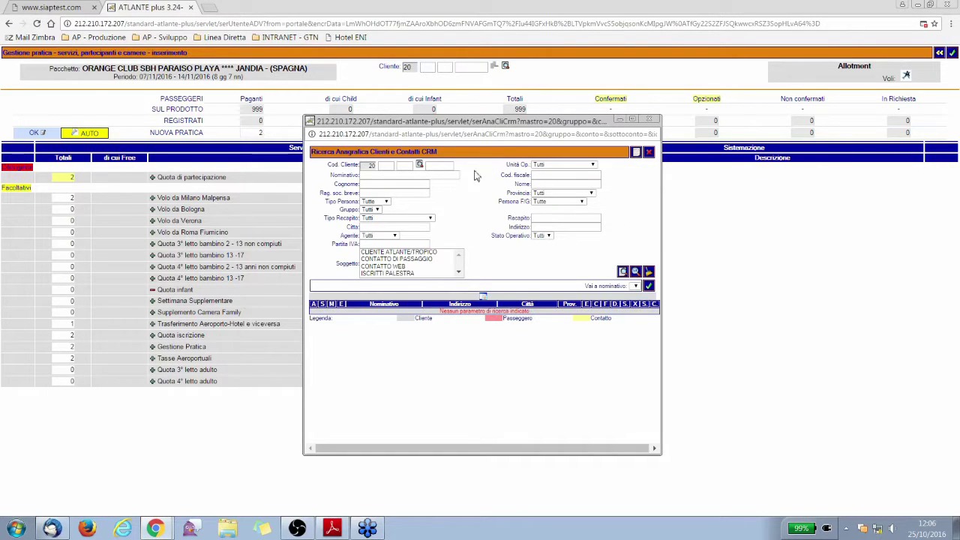
left_click(440, 176)
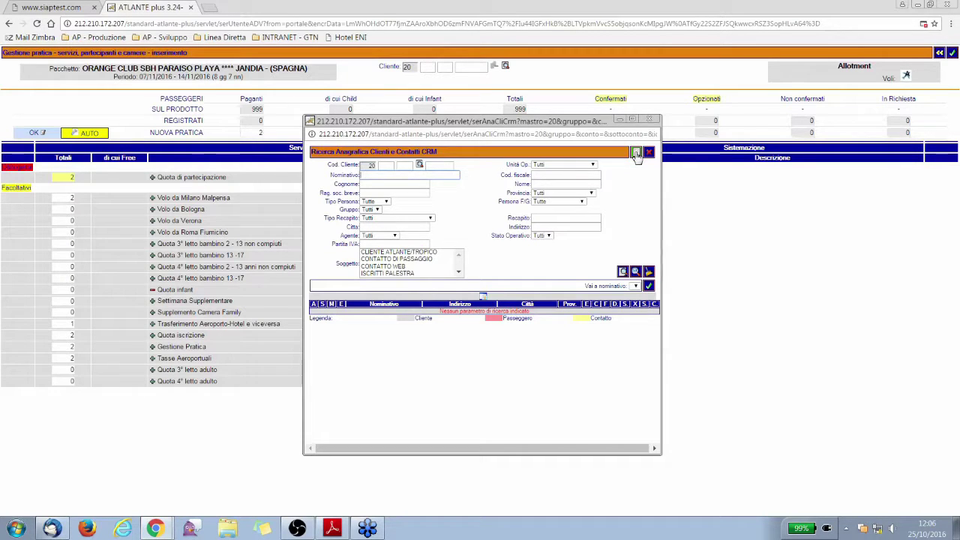
left_click(380, 175)
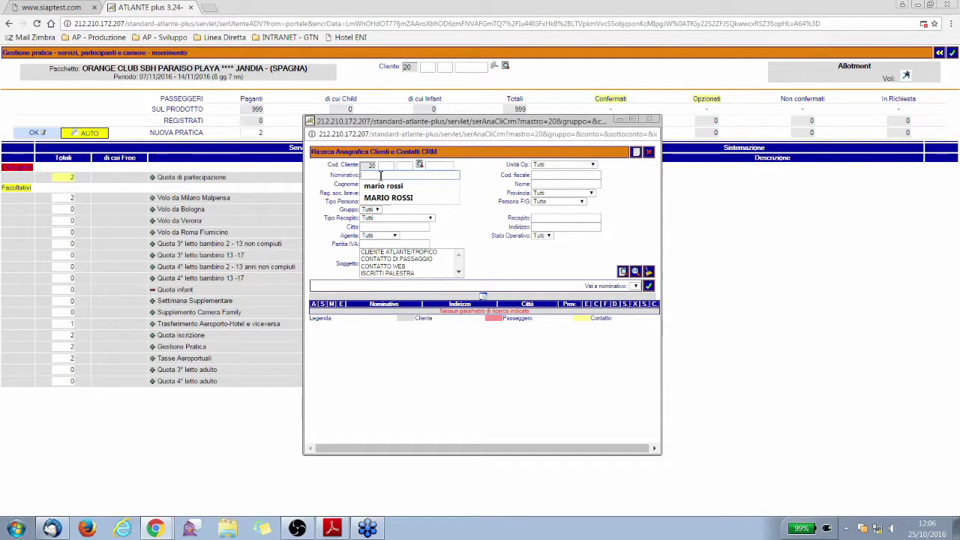
left_click(383, 185)
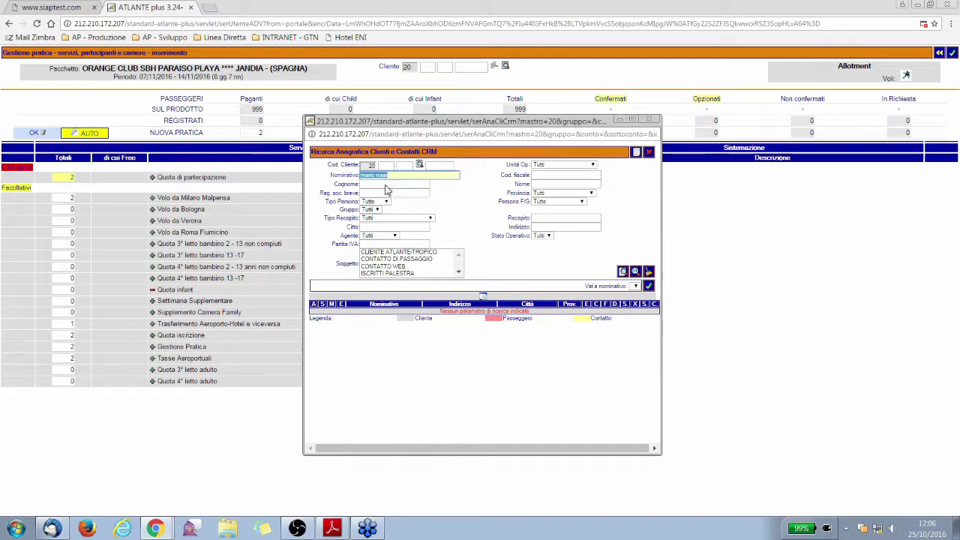
left_click(637, 273)
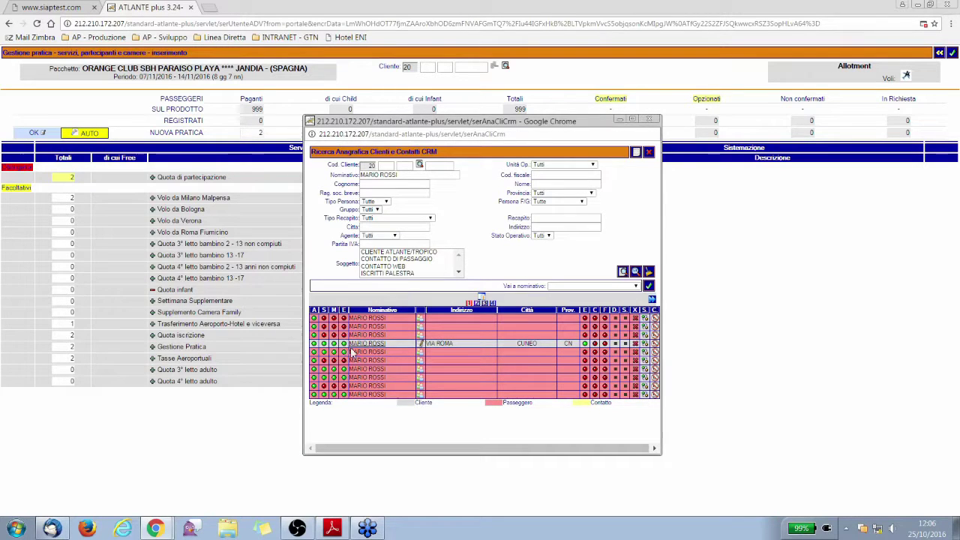
left_click(368, 348)
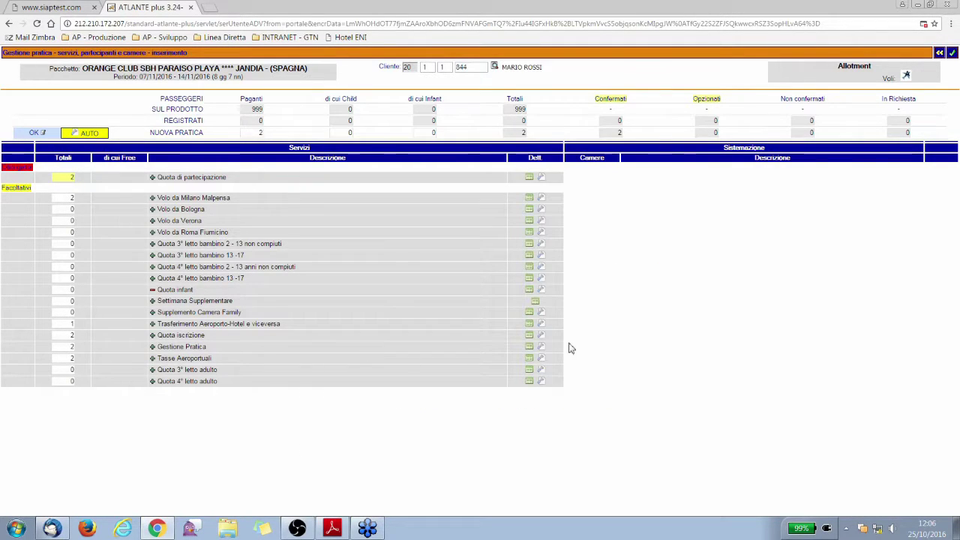
- Confirm the booking's services and details, and register it as type 74T, PRATICHE ORGANIZZAZIONE
left_click(951, 54)
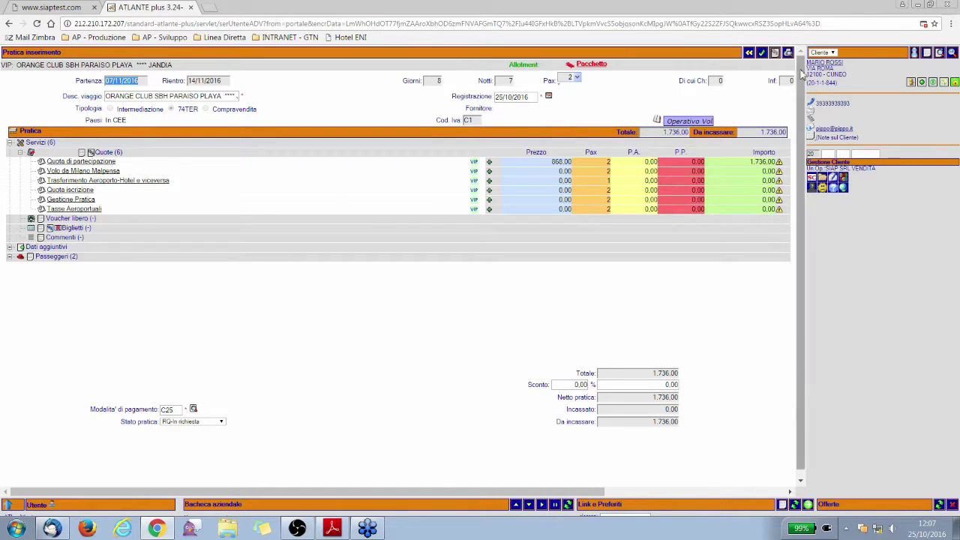
left_click(761, 54)
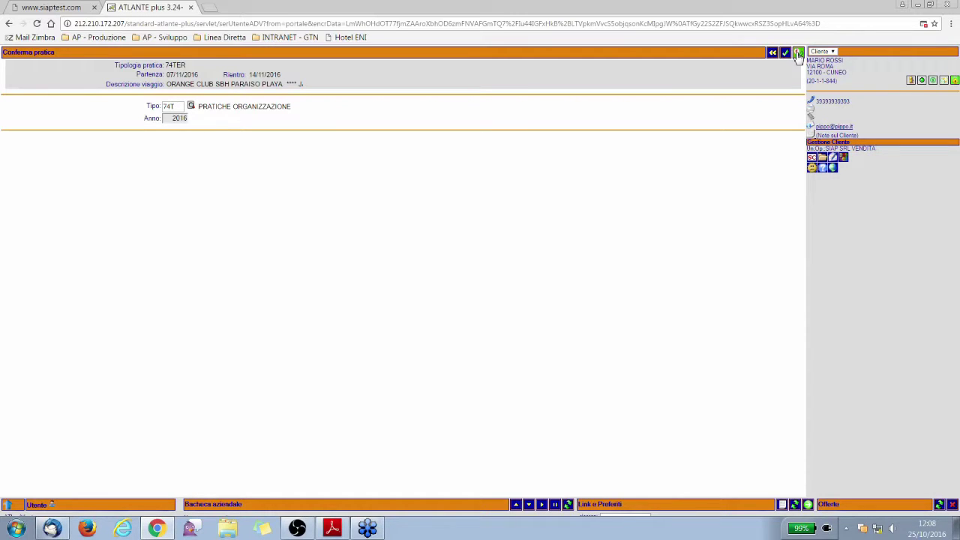
left_click(785, 53)
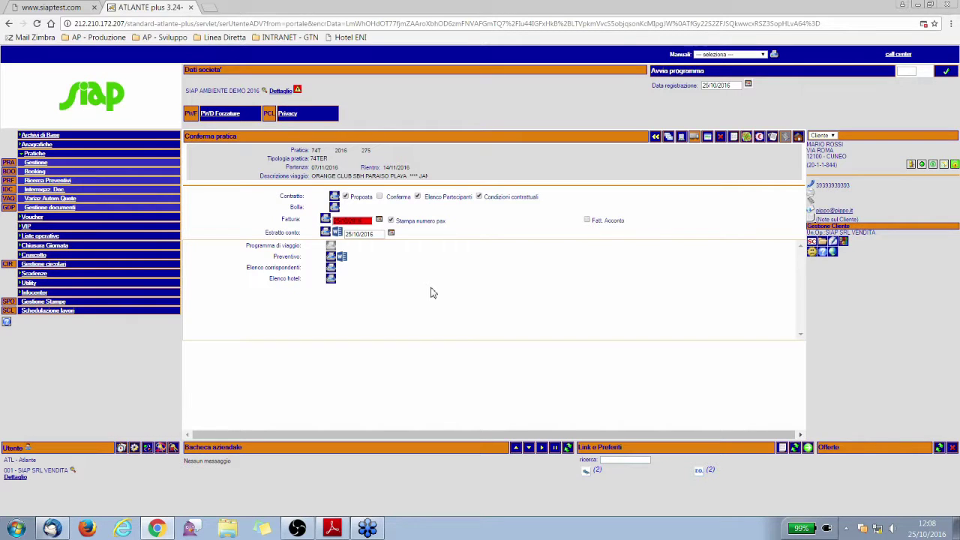
- Go to the VIP quote and product management and search for the description "venezia"
left_click(28, 226)
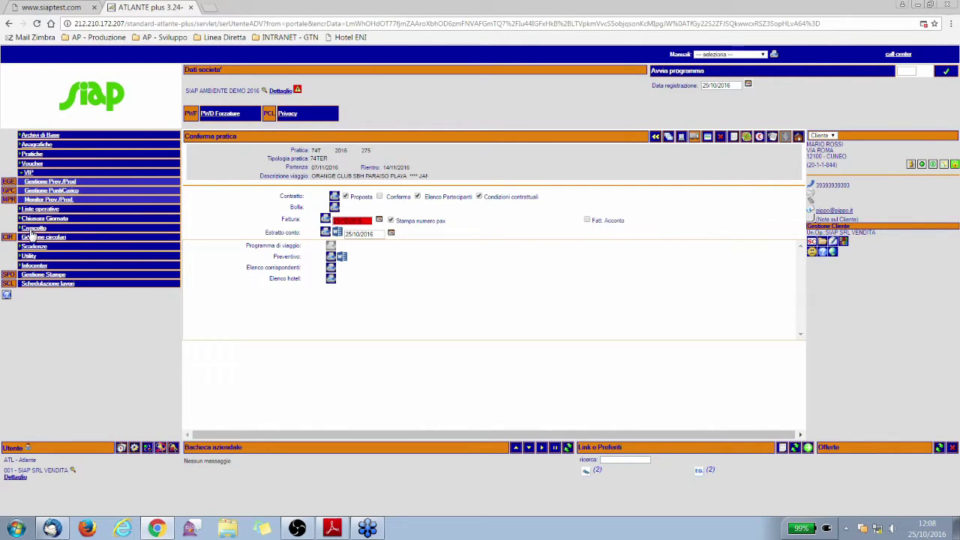
left_click(72, 183)
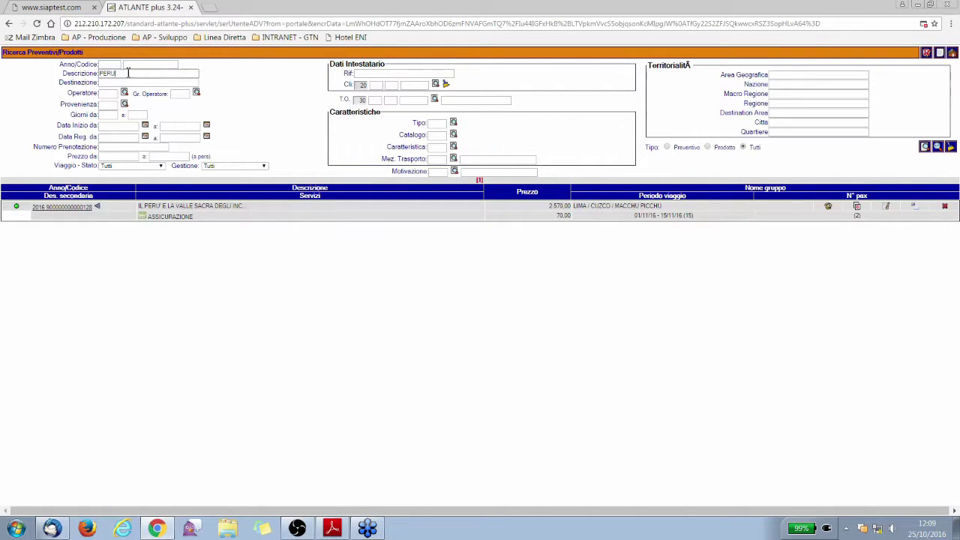
left_click_drag(127, 73, 58, 70)
type("venzia")
left_click(938, 147)
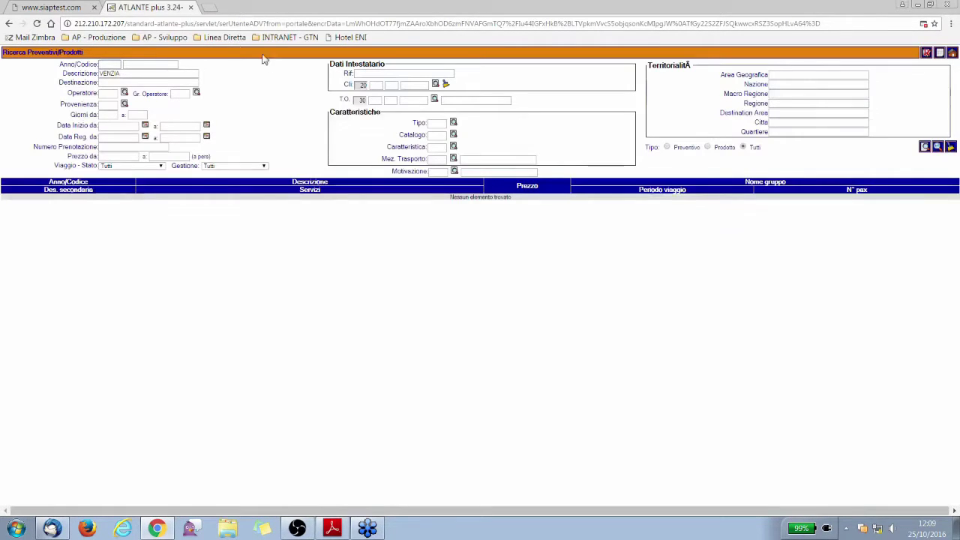
left_click_drag(122, 73, 42, 76)
type("venezia")
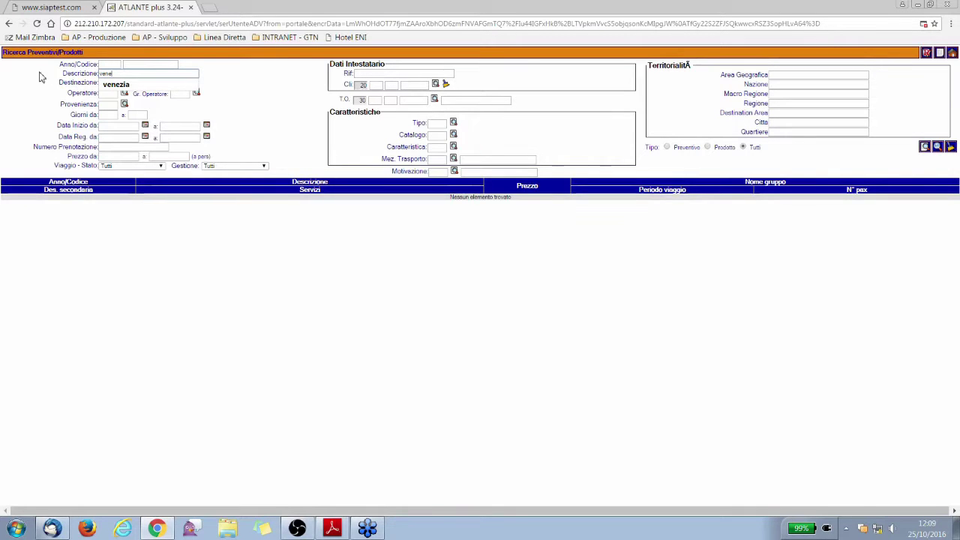
left_click(937, 148)
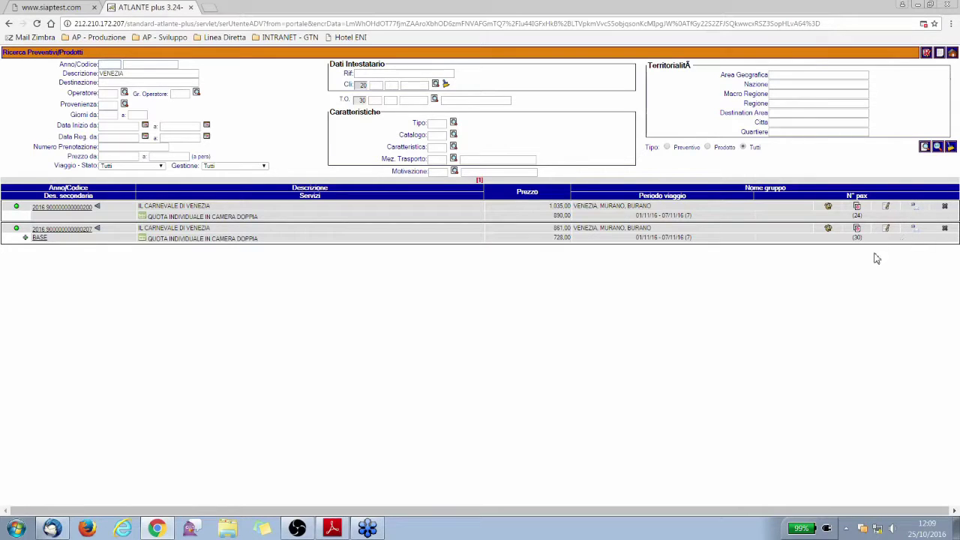
- Open print and e-mail management for the 24-pax IL CARNEVALE DI VENEZIA product and print its travel programme with the quote included
left_click(913, 207)
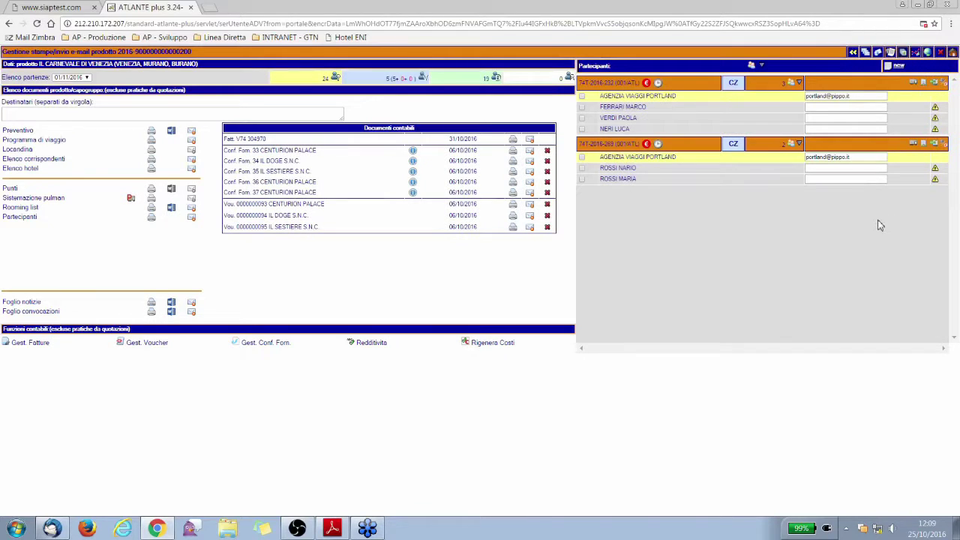
left_click(151, 142)
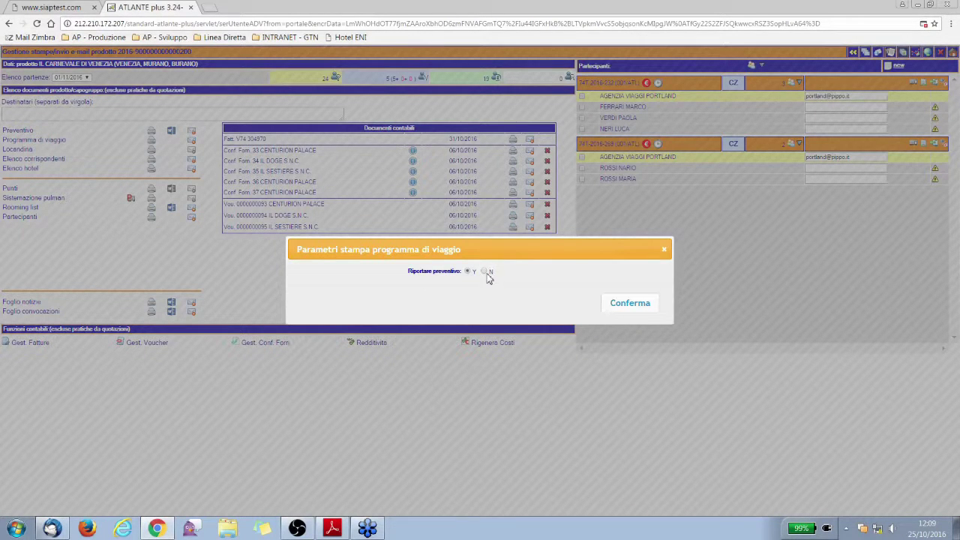
left_click(622, 305)
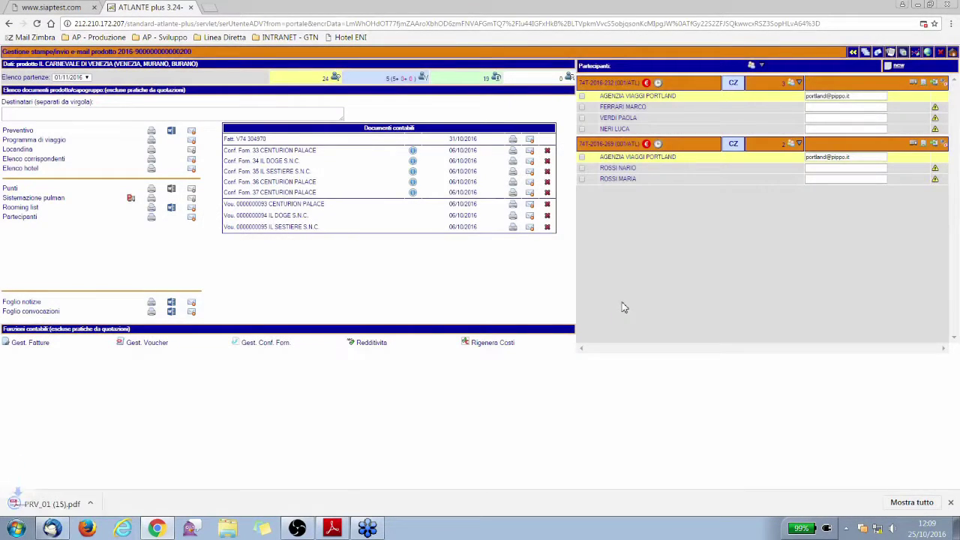
- Open the generated travel programme PDF and review its prices, cover image and descriptive text on the first two pages
left_click(56, 508)
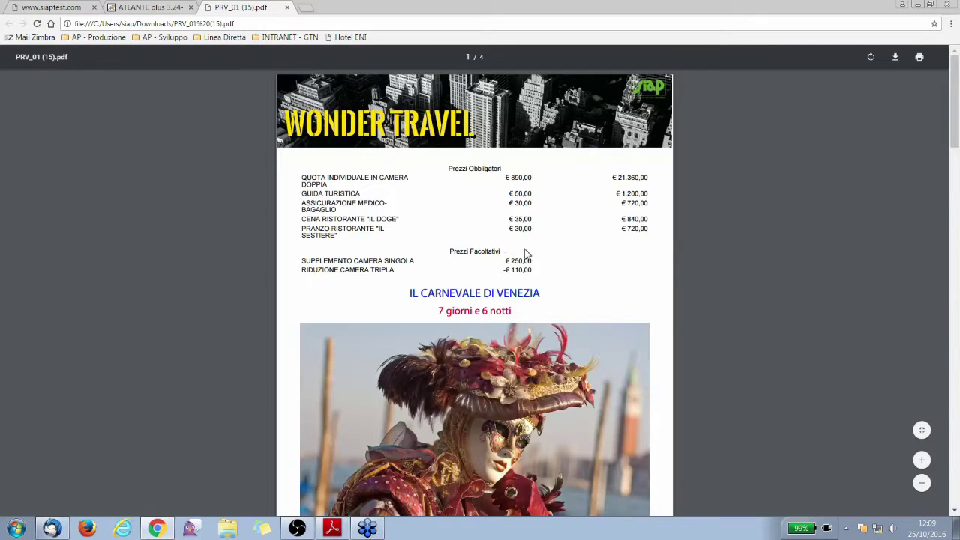
scroll(577, 279, "down", 3)
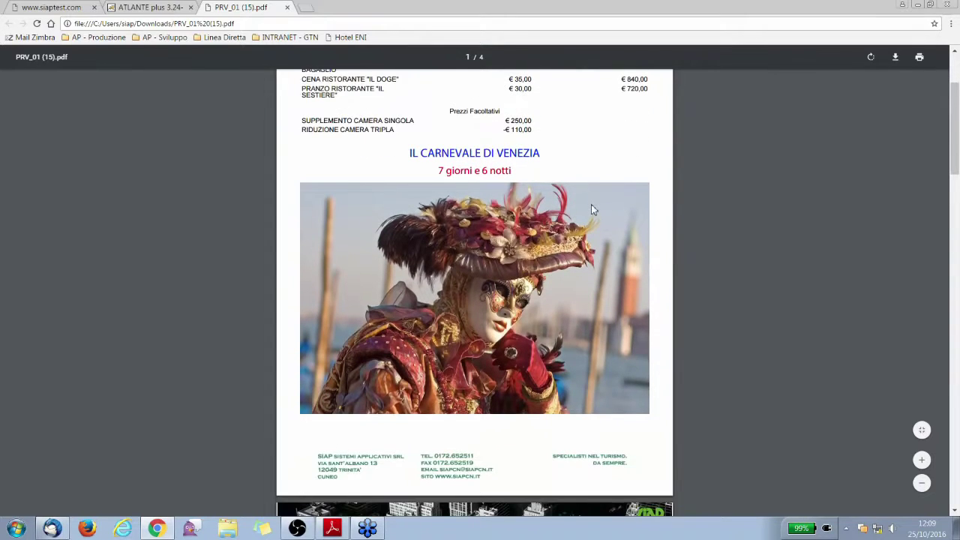
scroll(591, 203, "up", 1)
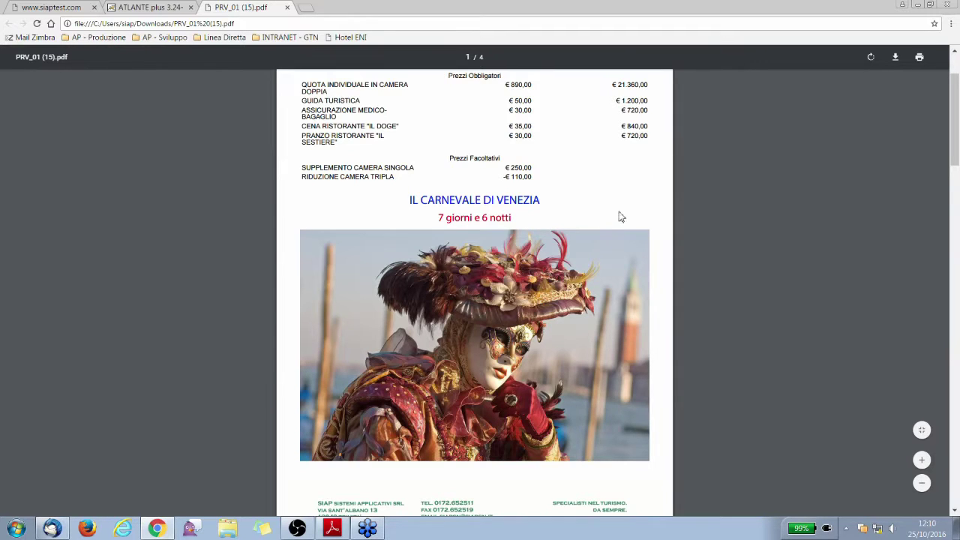
scroll(593, 232, "down", 1)
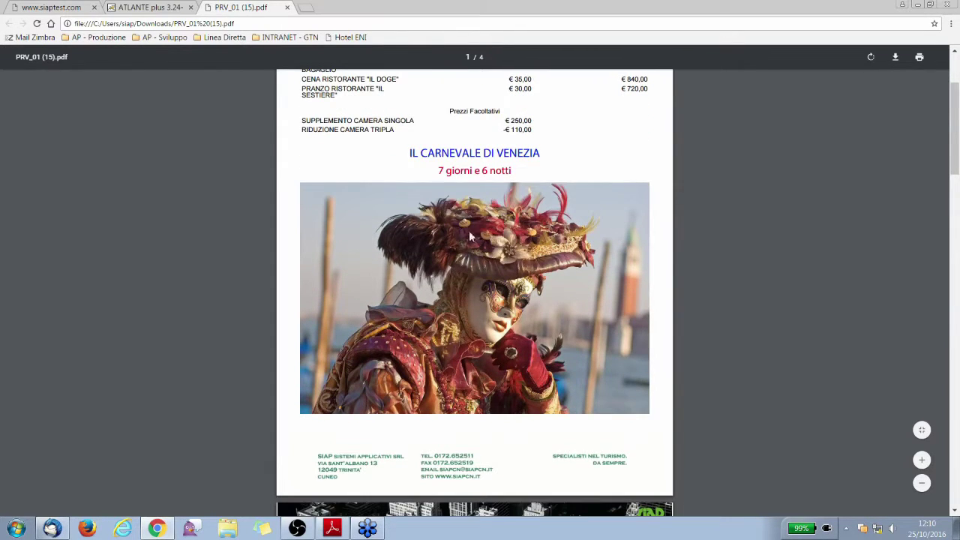
scroll(489, 279, "down", 2)
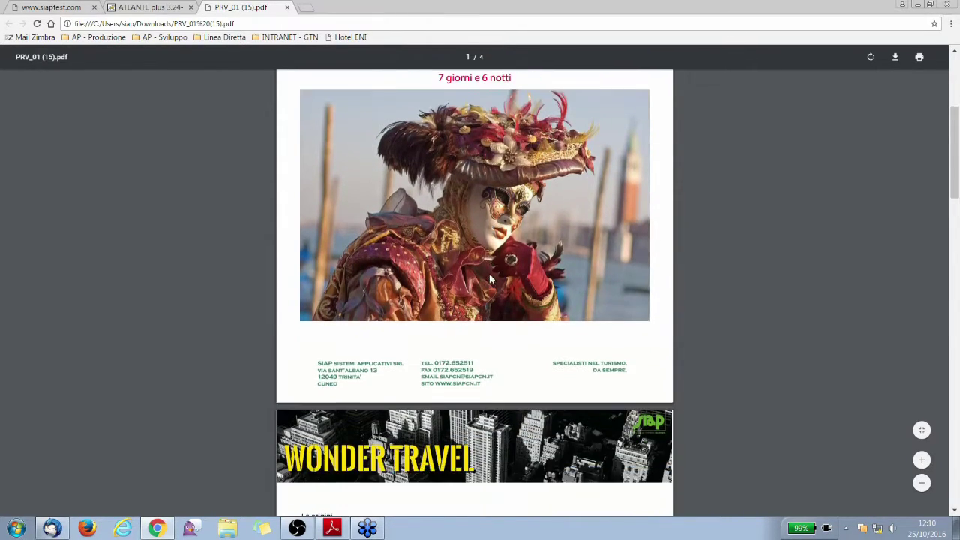
scroll(489, 279, "down", 5)
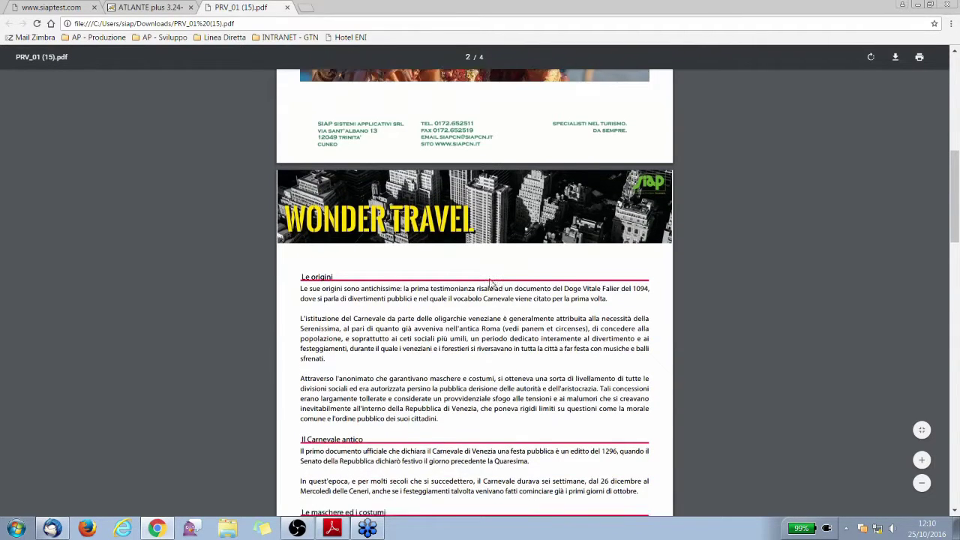
scroll(491, 284, "down", 1)
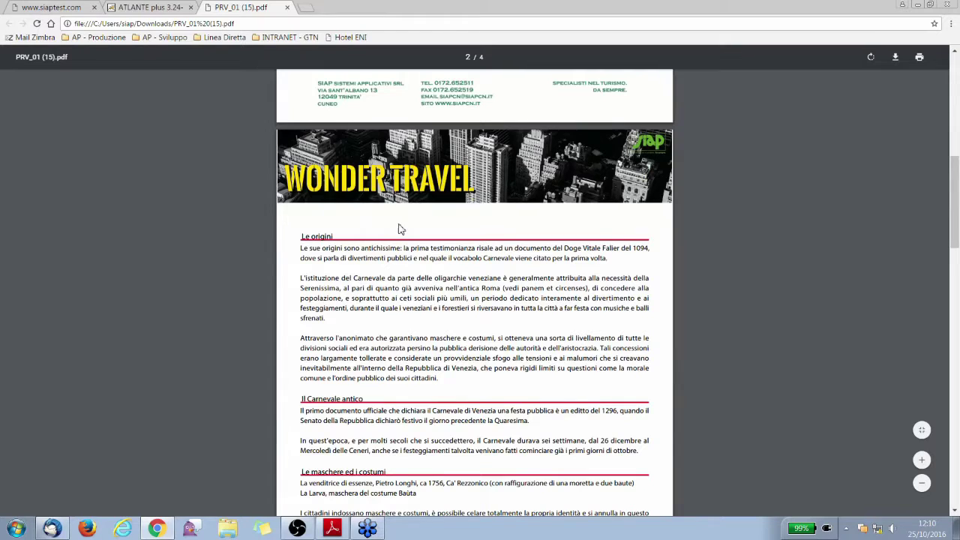
- Read the programme's descriptive sections on the second and third pages, and return to the price list on the first page
scroll(398, 235, "down", 1)
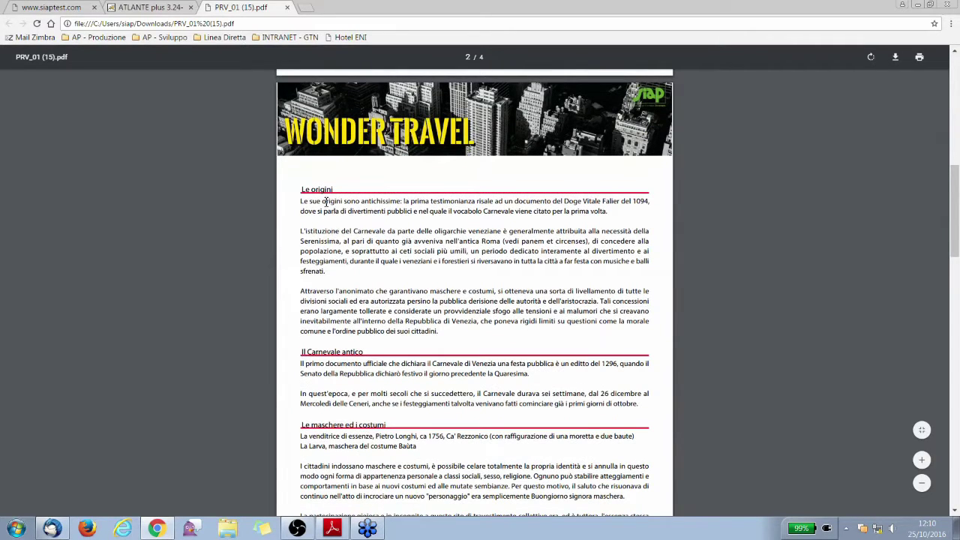
scroll(379, 273, "down", 4)
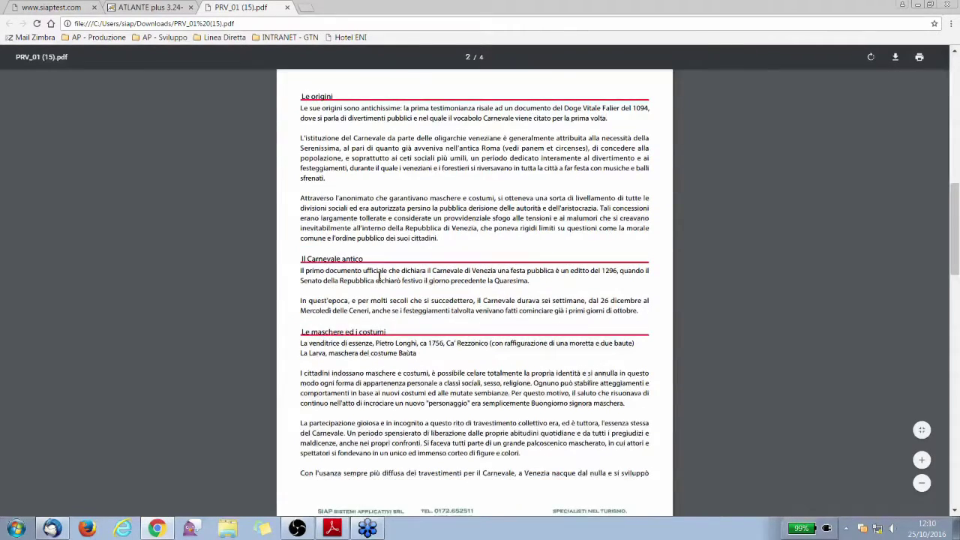
scroll(379, 277, "down", 6)
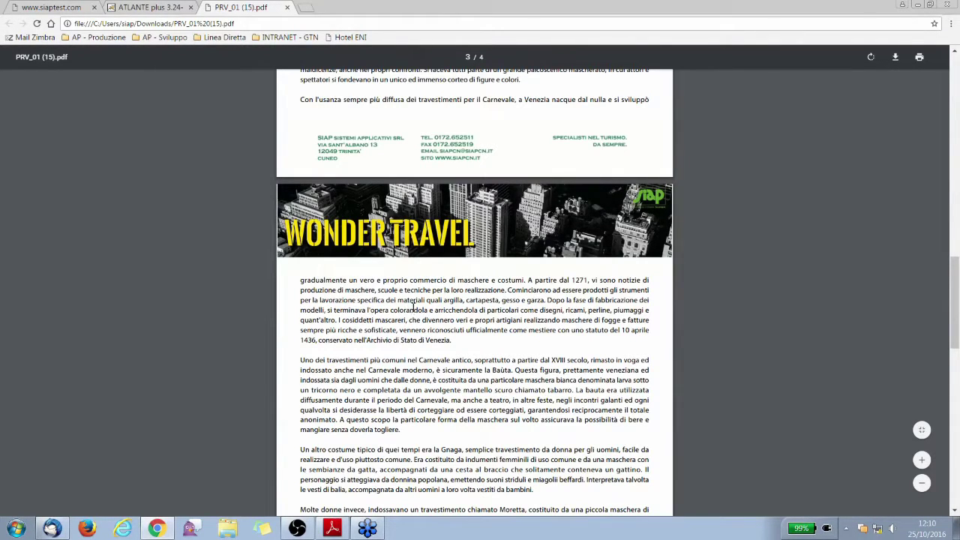
scroll(414, 306, "up", 4)
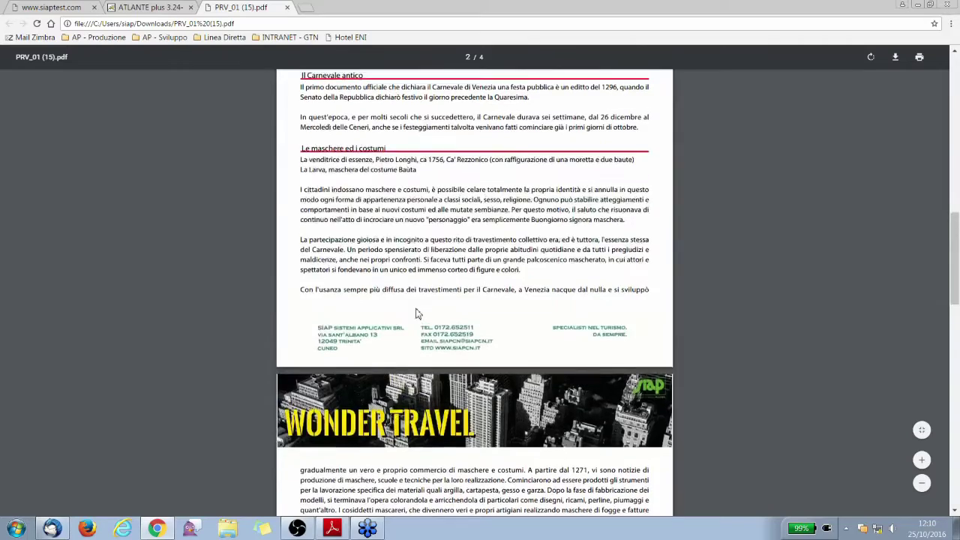
scroll(418, 314, "up", 4)
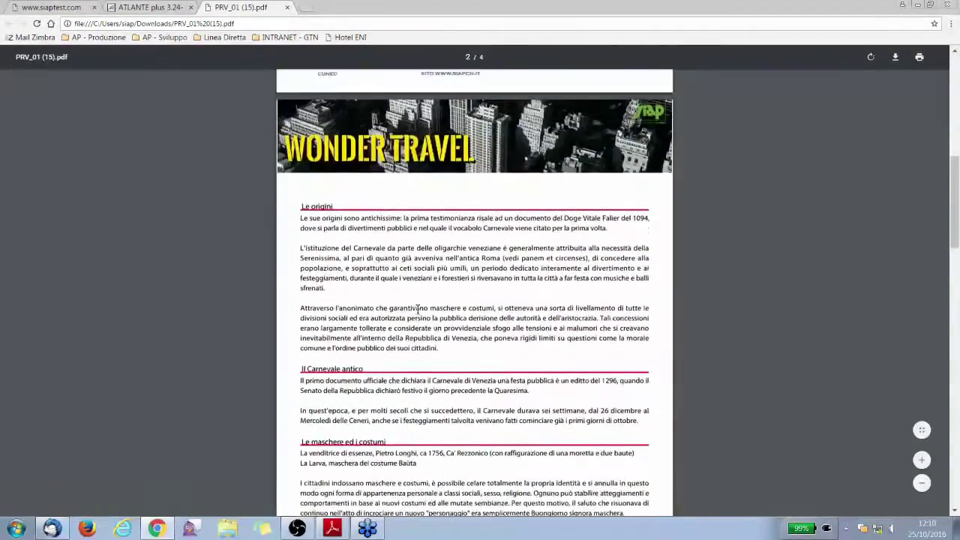
scroll(418, 310, "up", 4)
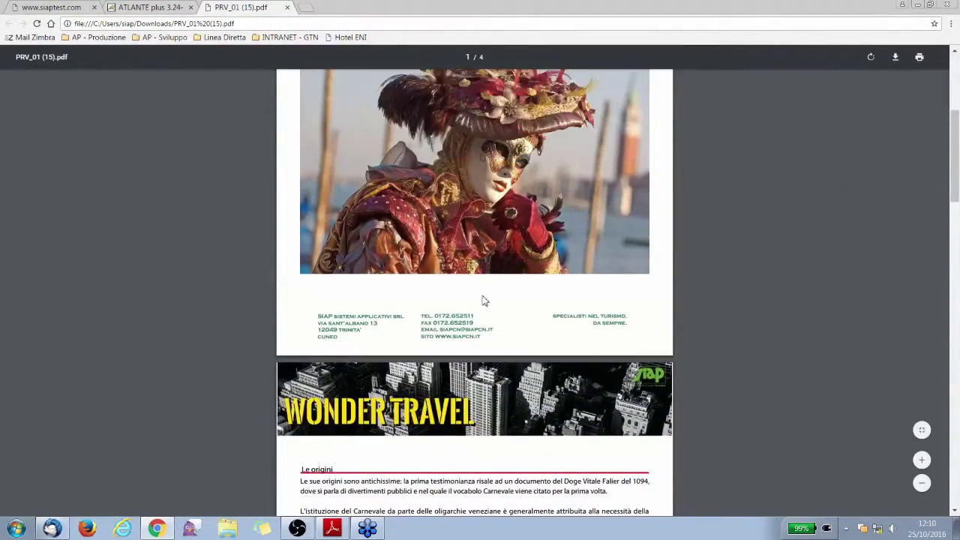
scroll(493, 283, "up", 4)
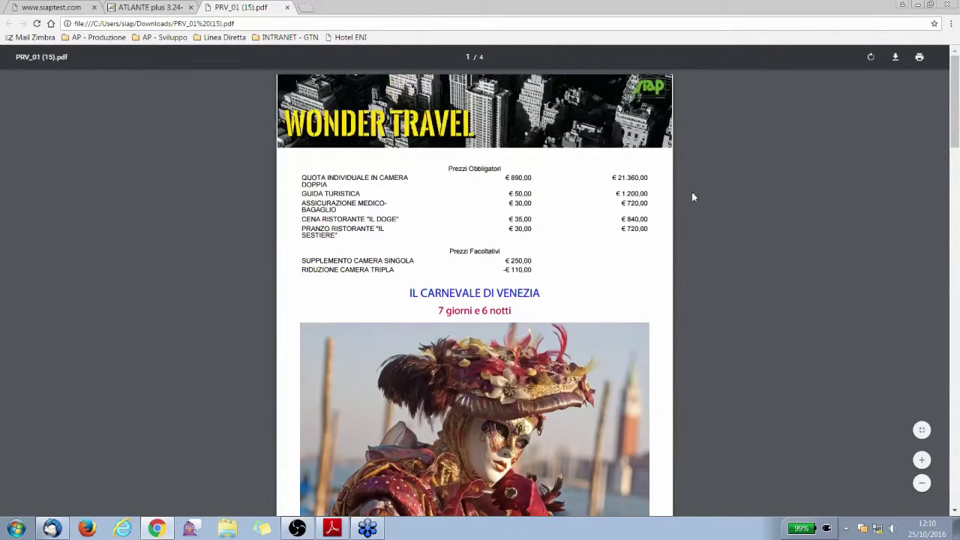
left_click(919, 6)
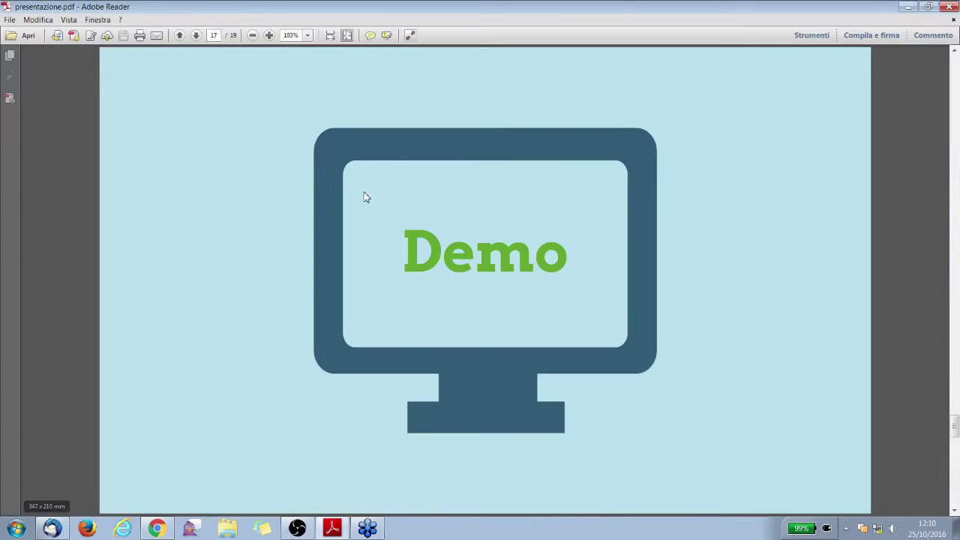
left_click(158, 529)
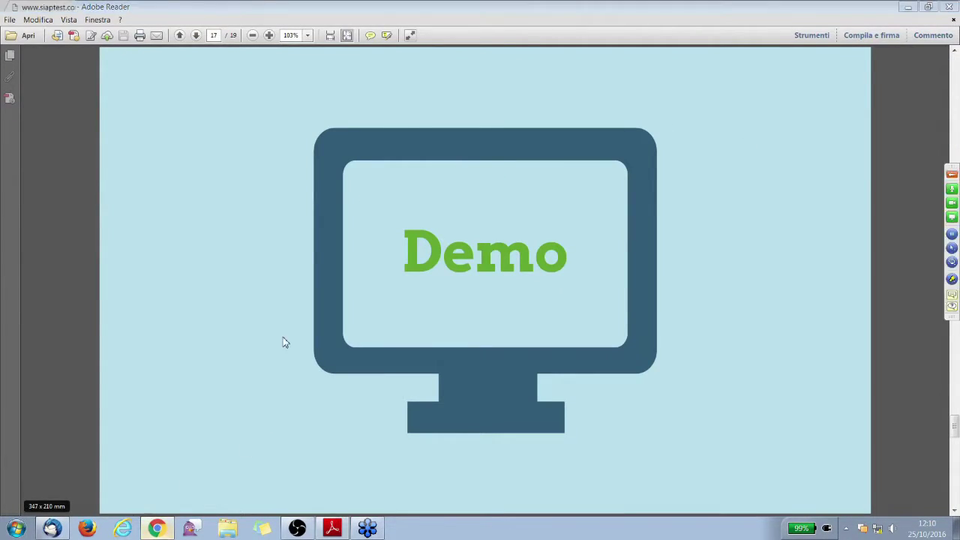
left_click(158, 528)
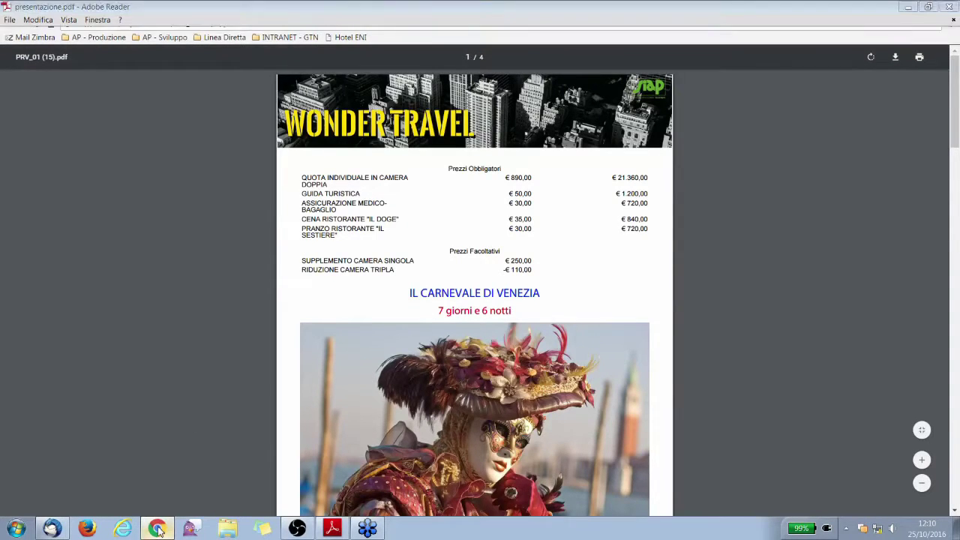
left_click(157, 528)
- Print the IL CARNEVALE DI VENEZIA quote from Atlante Plus with the preset external, client-copy parameters and the default header and footer notes
left_click(135, 6)
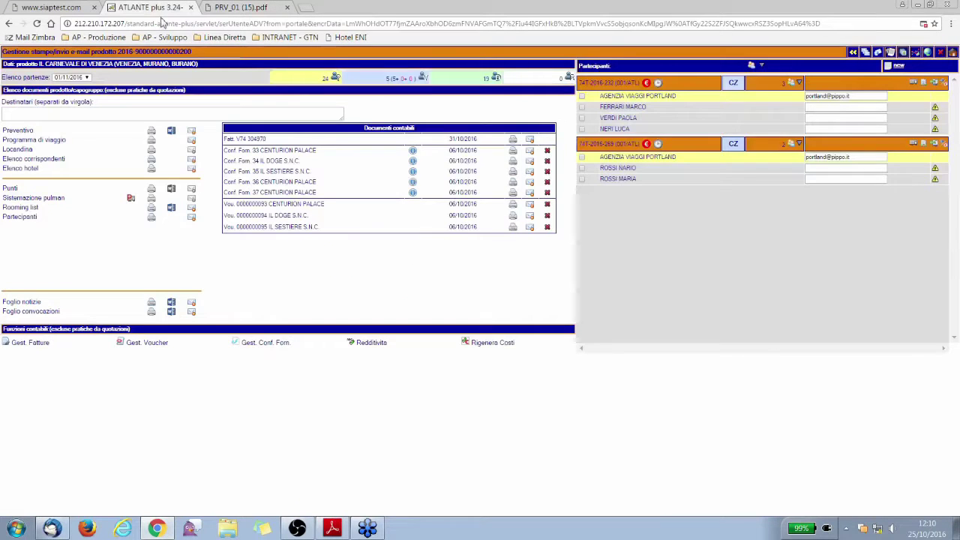
left_click(151, 132)
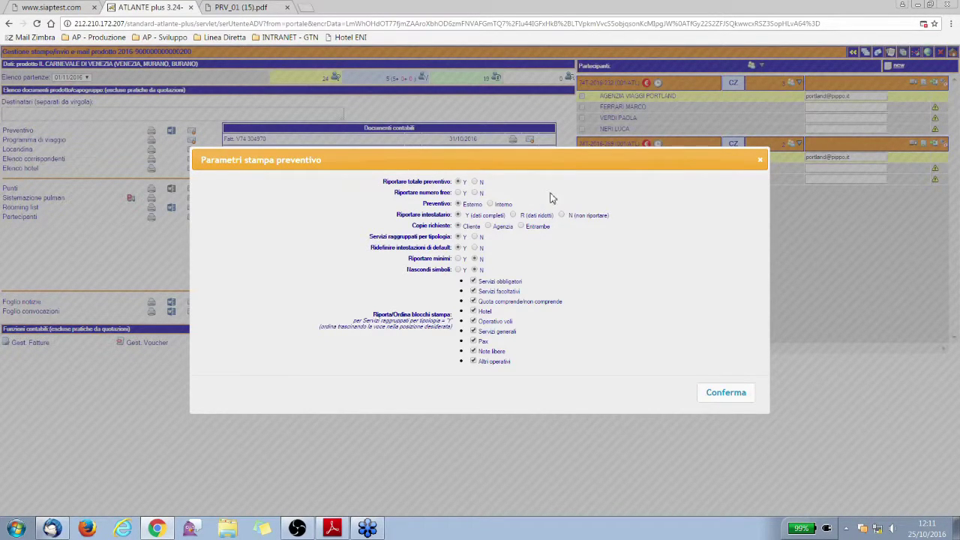
left_click(731, 391)
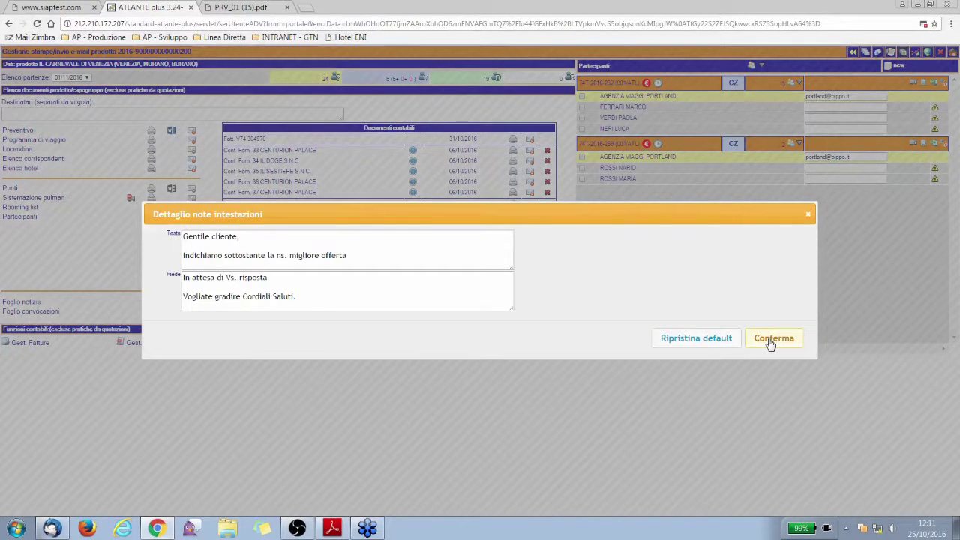
left_click(772, 343)
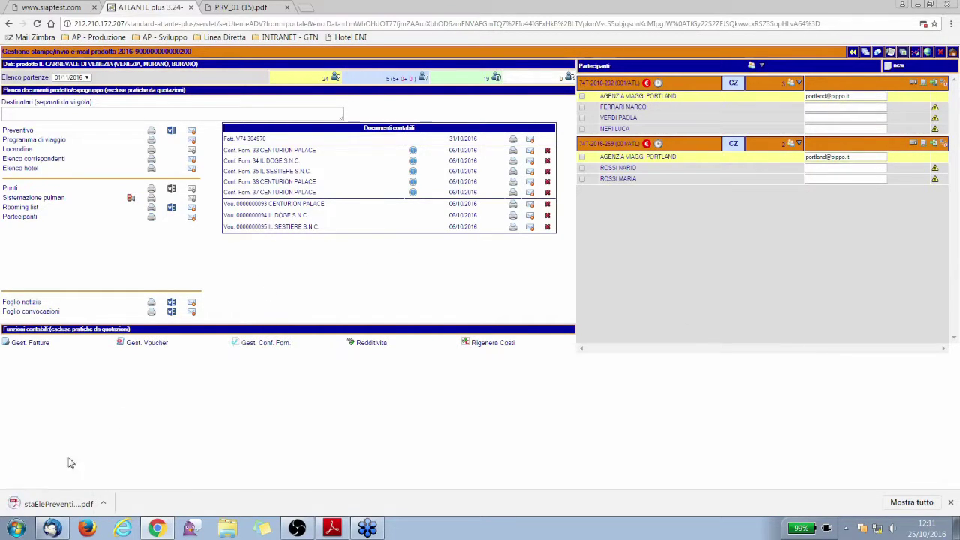
- Open the generated travel quote PDF, review its services, inclusions and hotel details on both pages, and close both open PDFs
left_click(46, 506)
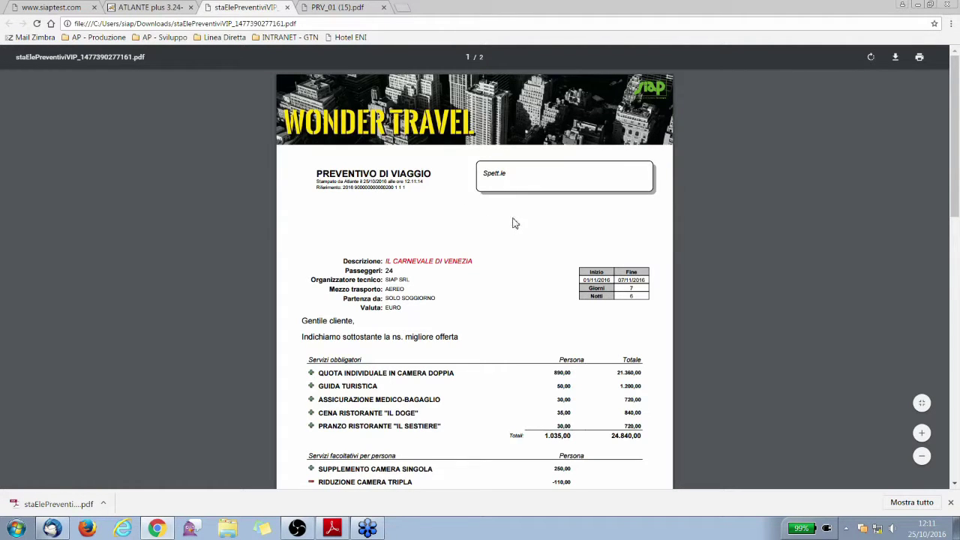
scroll(513, 223, "down", 3)
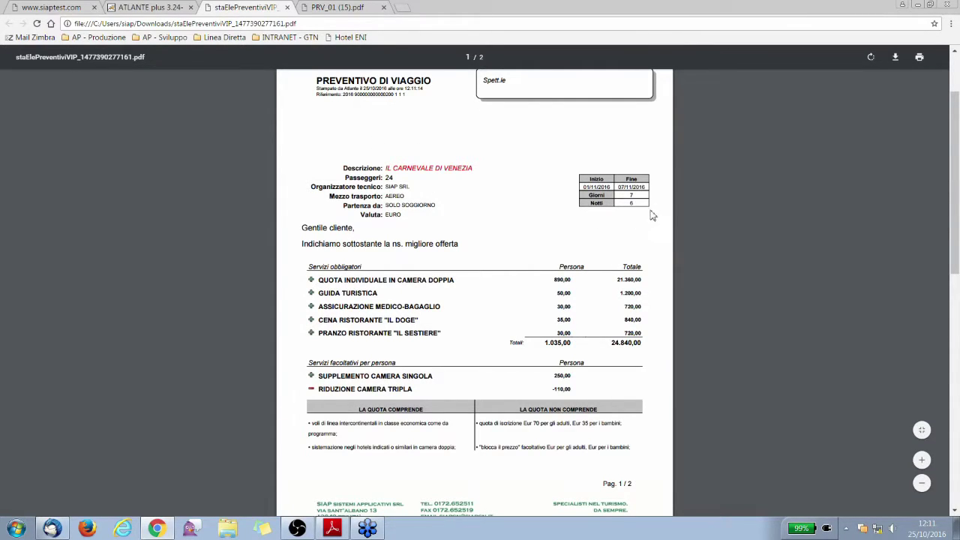
scroll(458, 279, "down", 2)
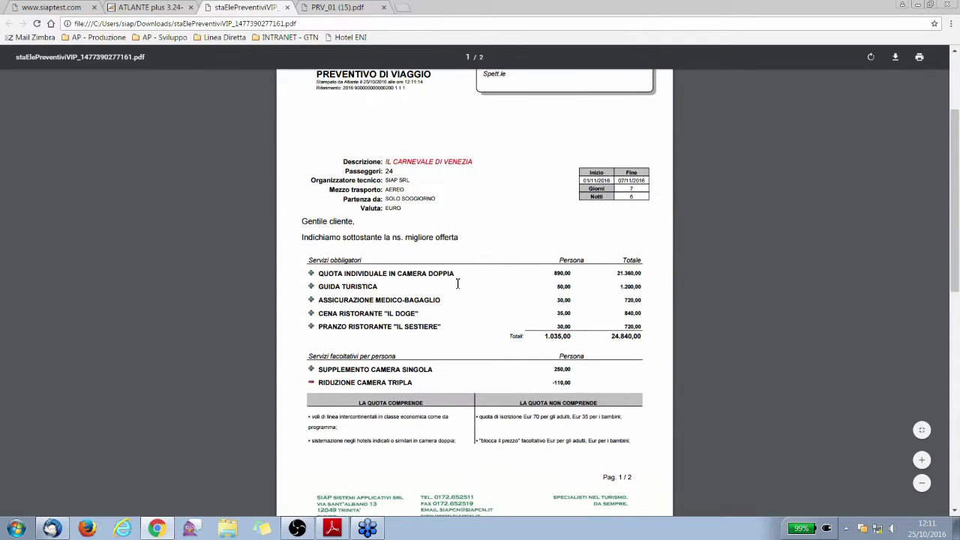
scroll(474, 267, "down", 2)
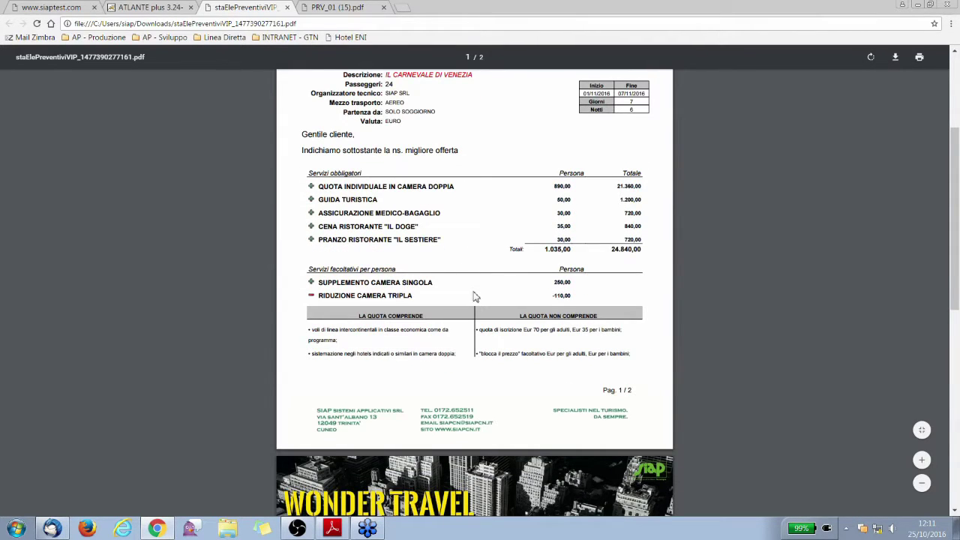
scroll(478, 298, "down", 2)
scroll(484, 293, "down", 8)
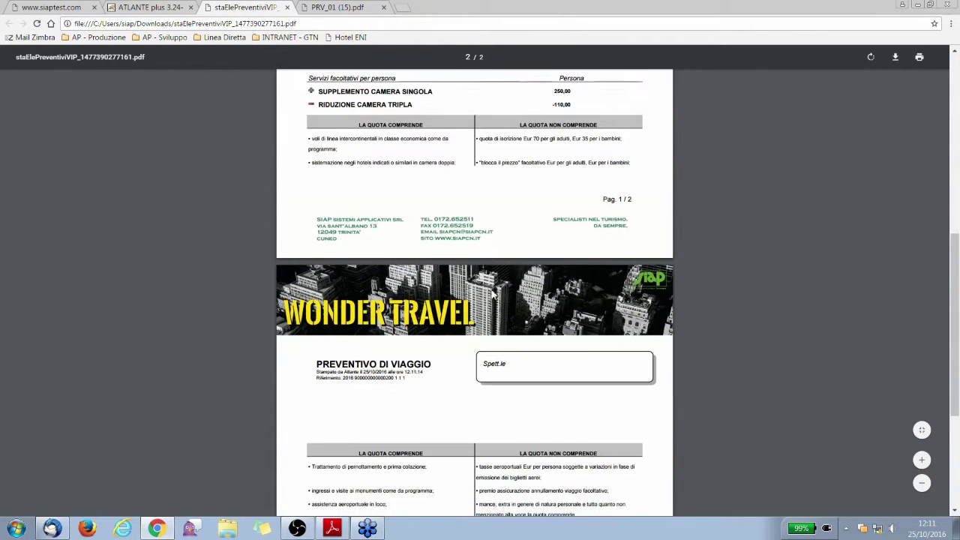
scroll(493, 294, "down", 6)
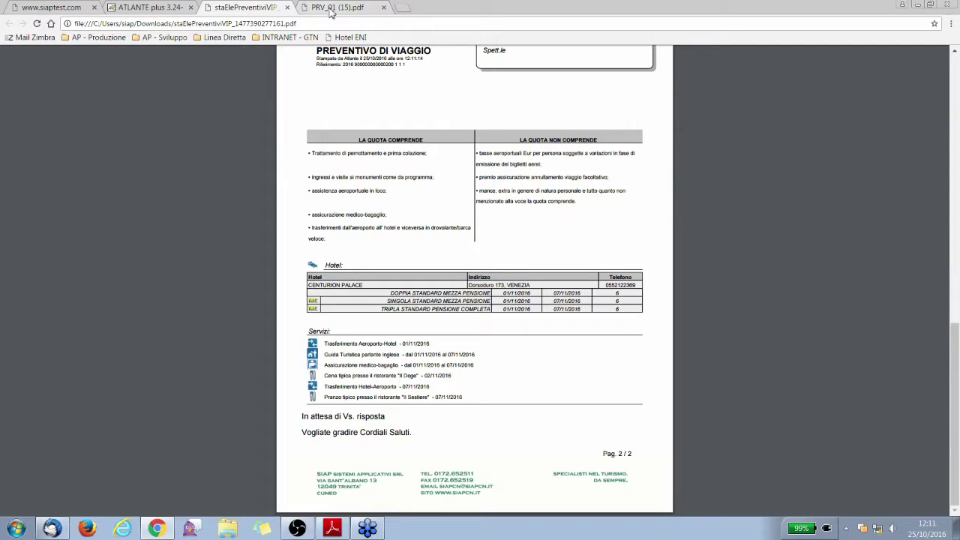
left_click(288, 8)
left_click(287, 7)
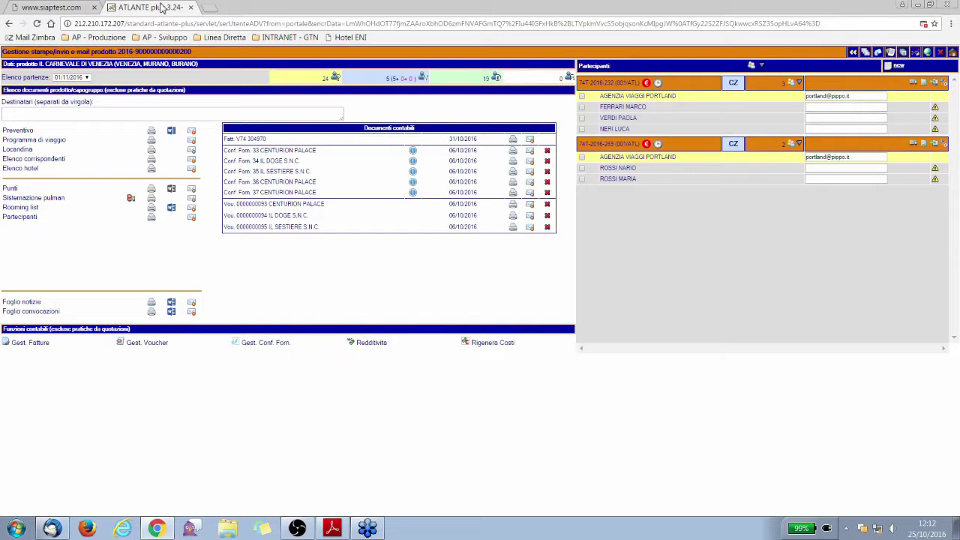
- View Globo Booking on the siaptest portal, and search Atlante Plus's Globo package management for the description CHIA
left_click(71, 8)
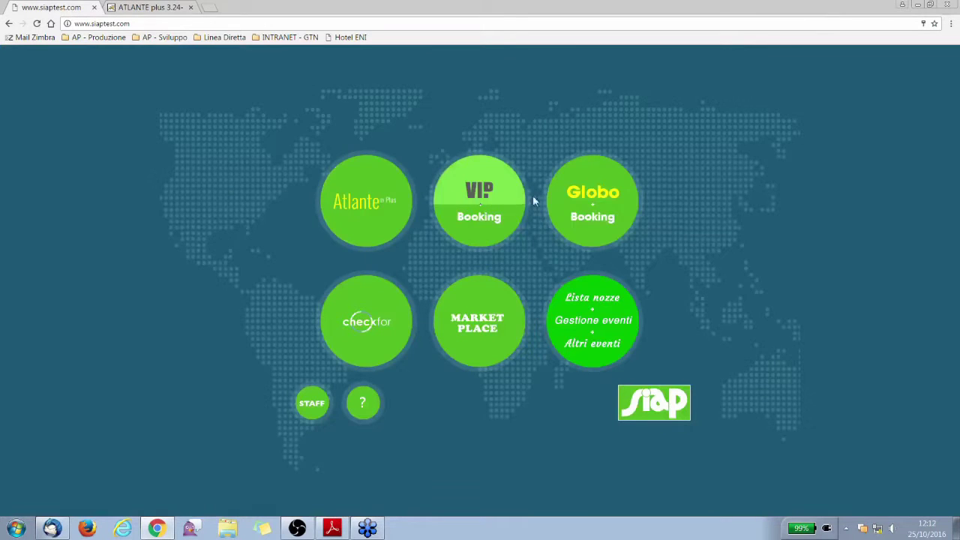
left_click(560, 196)
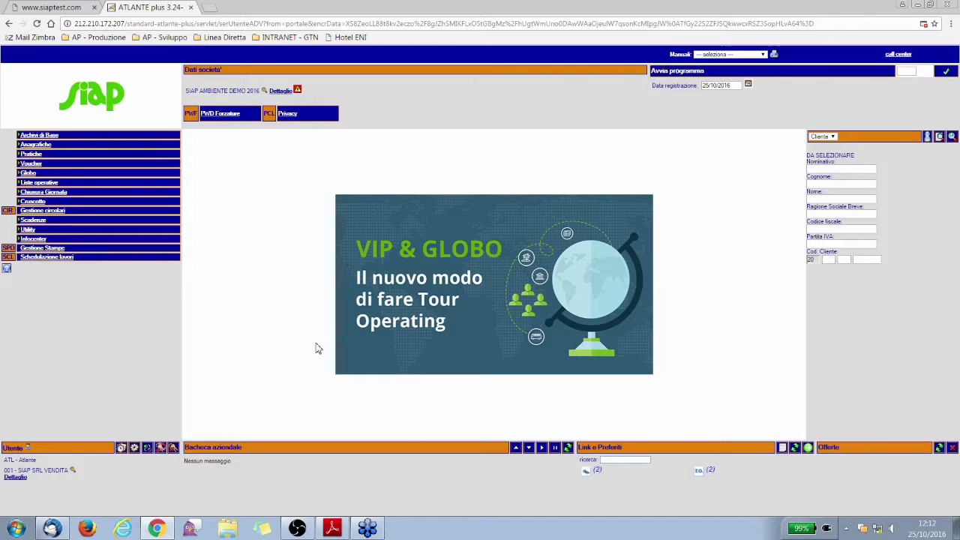
left_click(34, 175)
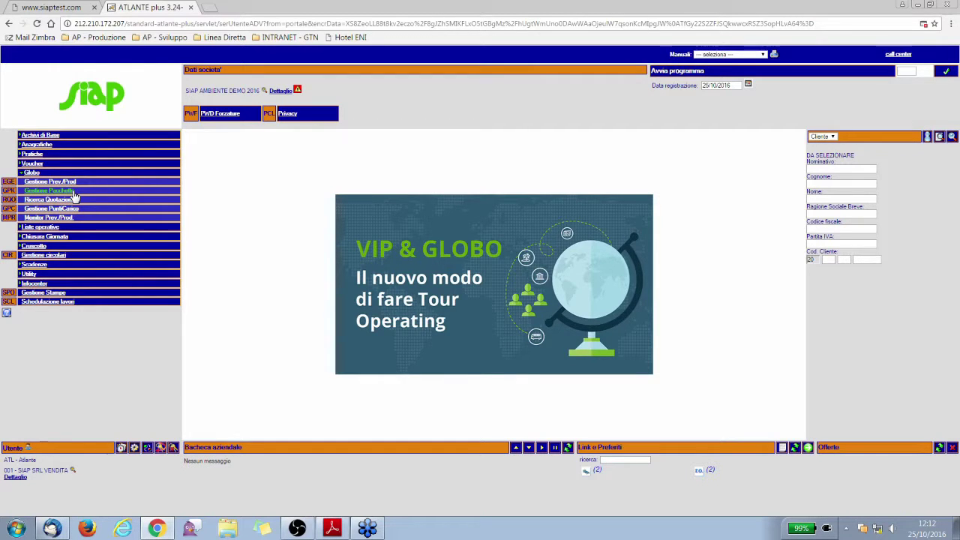
left_click(74, 192)
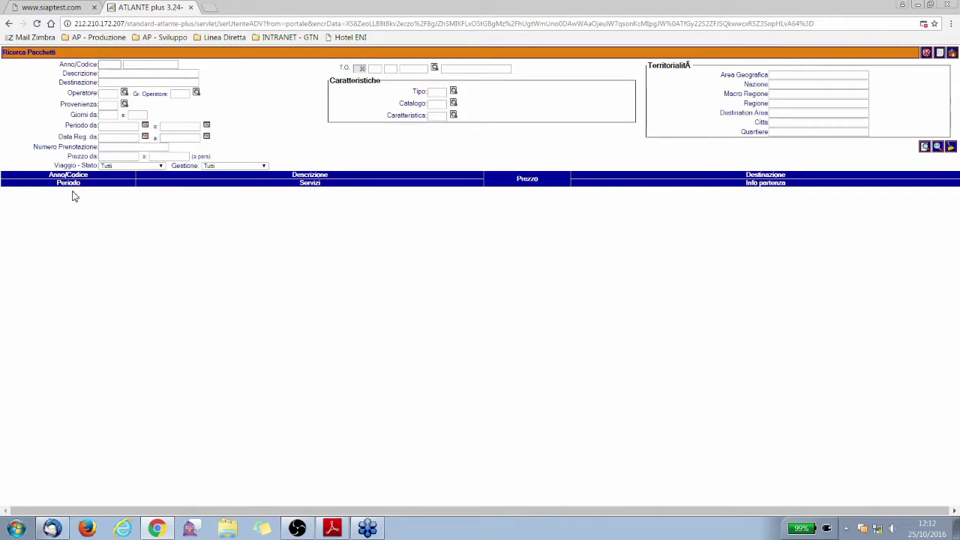
left_click(140, 74)
left_click(938, 147)
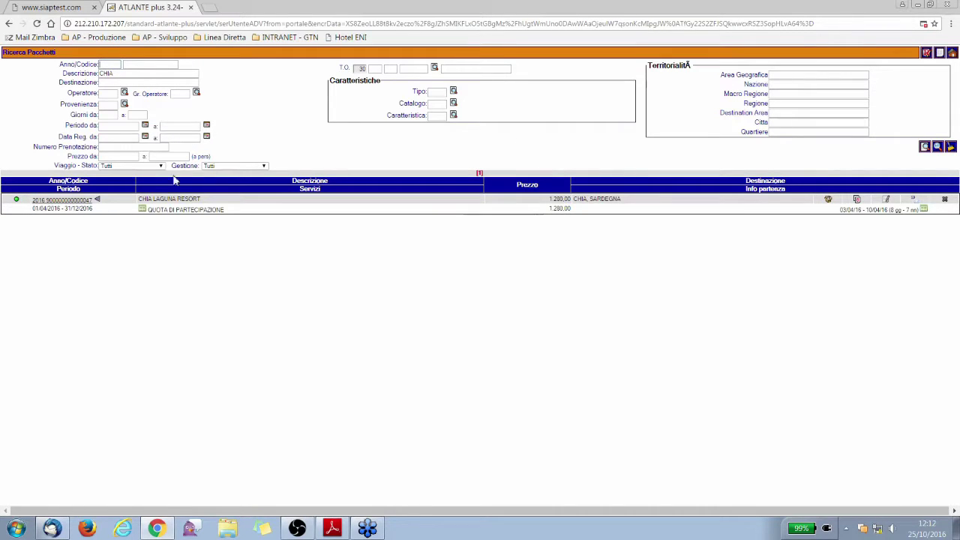
- Open the CHIA LAGUNA RESORT package and check its sale type, validity period and departure weekdays
left_click(76, 201)
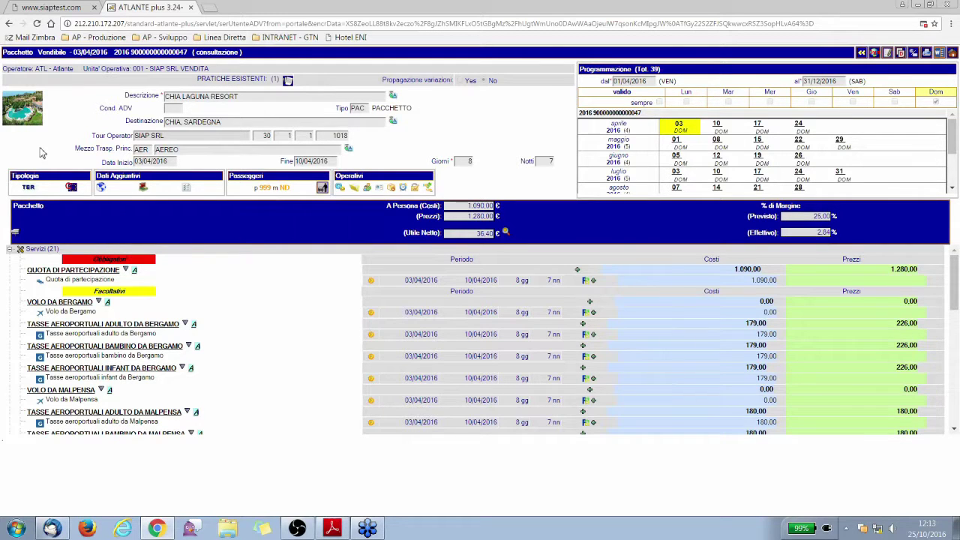
left_click(30, 191)
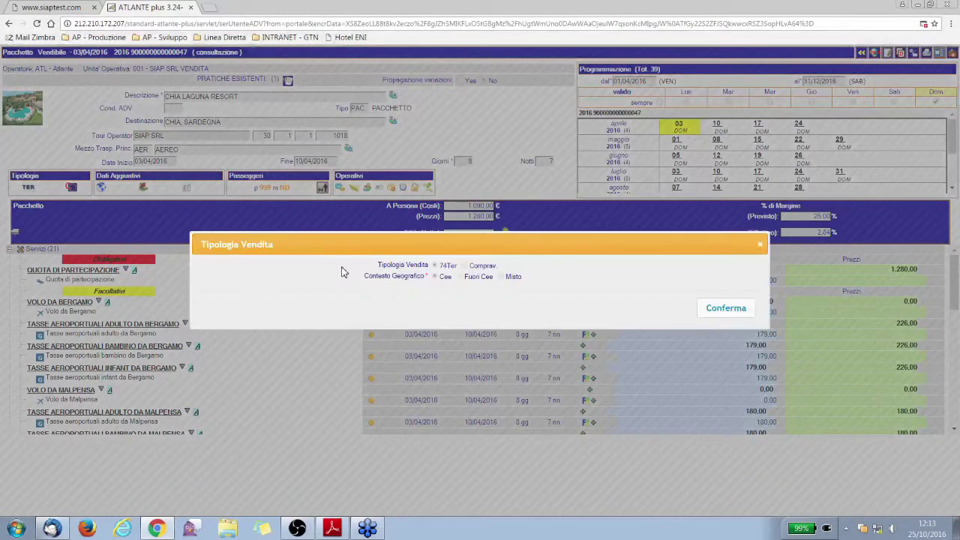
left_click(760, 245)
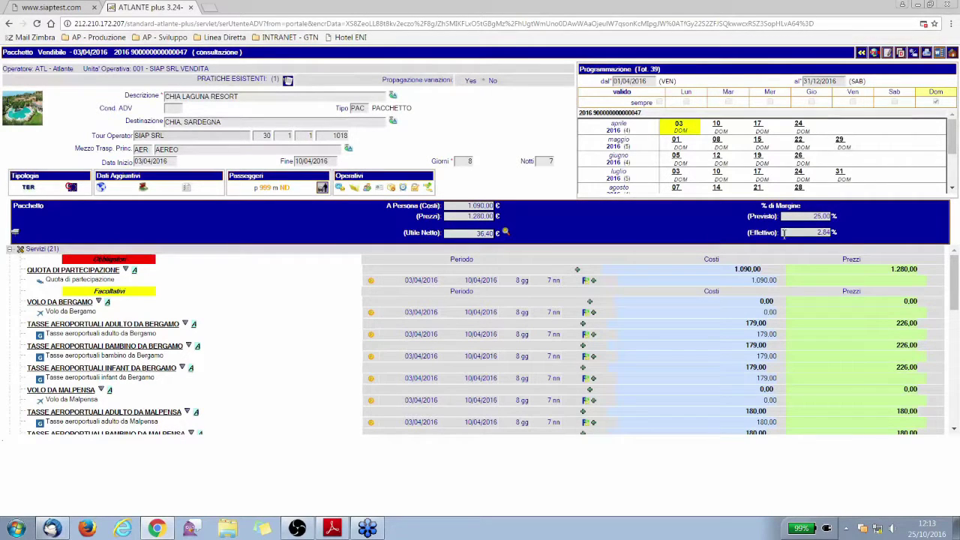
left_click_drag(647, 82, 591, 82)
left_click_drag(842, 83, 749, 88)
left_click(749, 88)
left_click(935, 103)
- Inspect the QUOTA DI PARTECIPAZIONE service with its supplier and cost details expanded, and return to the package
left_click(79, 271)
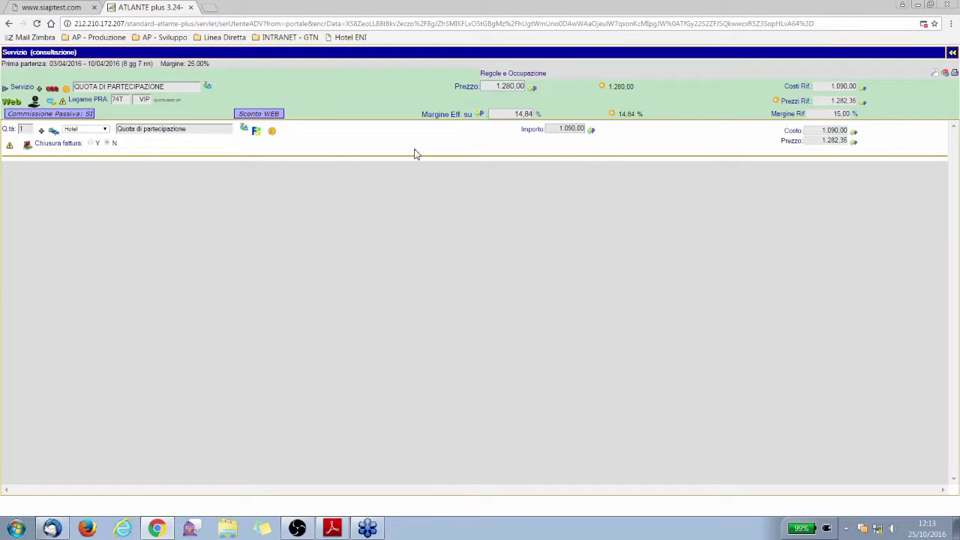
left_click(322, 151)
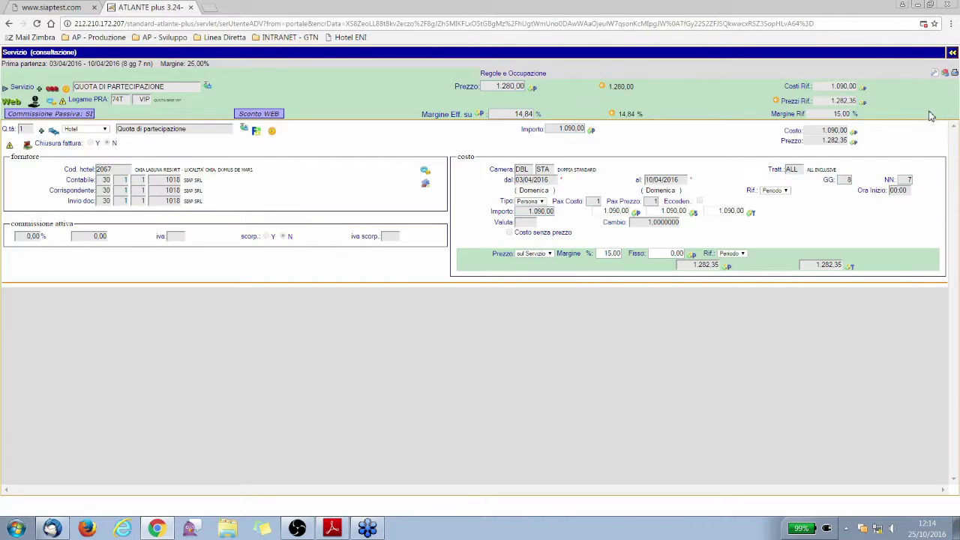
left_click(952, 54)
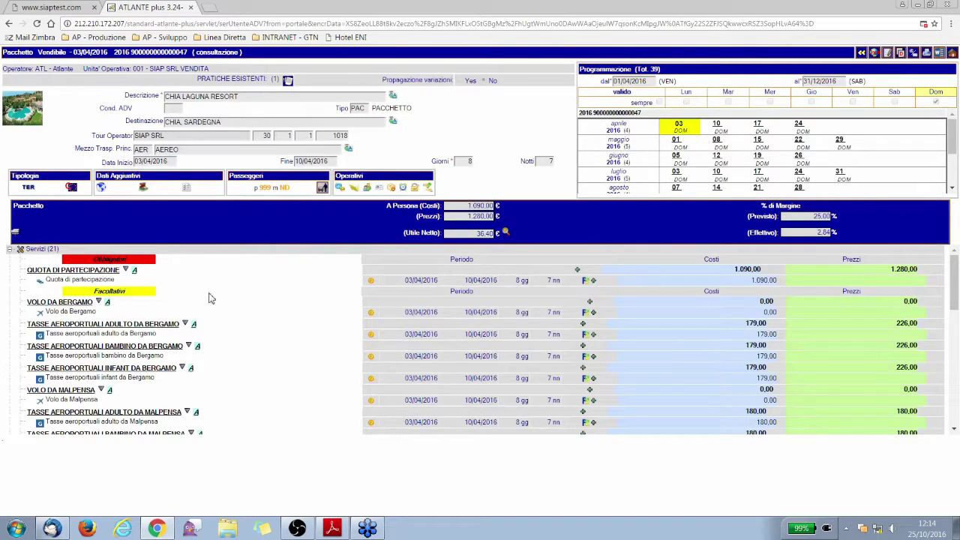
- Look through the package's optional services and open the details of TASSE AEROPORTUALI ADULTO DA BERGAMO
scroll(213, 314, "down", 3)
scroll(212, 314, "down", 6)
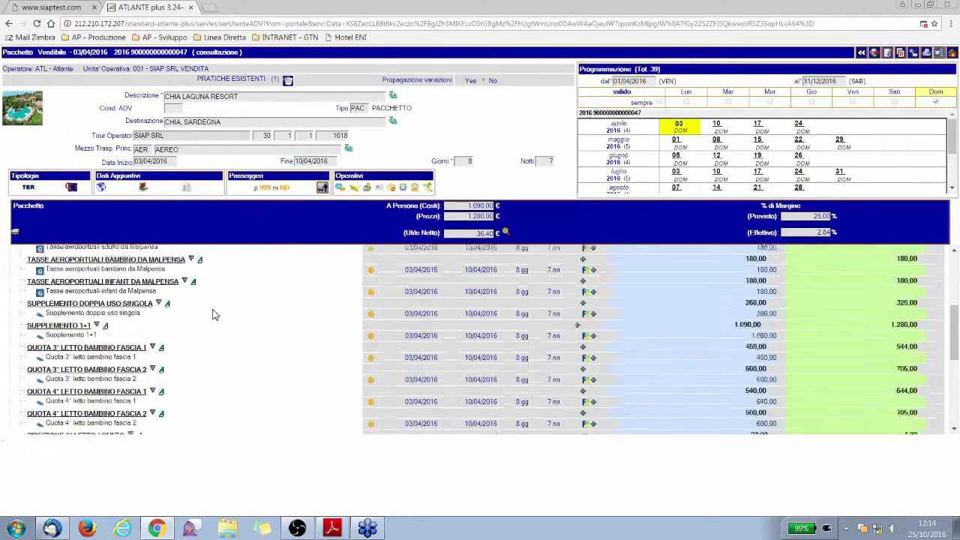
scroll(212, 314, "up", 10)
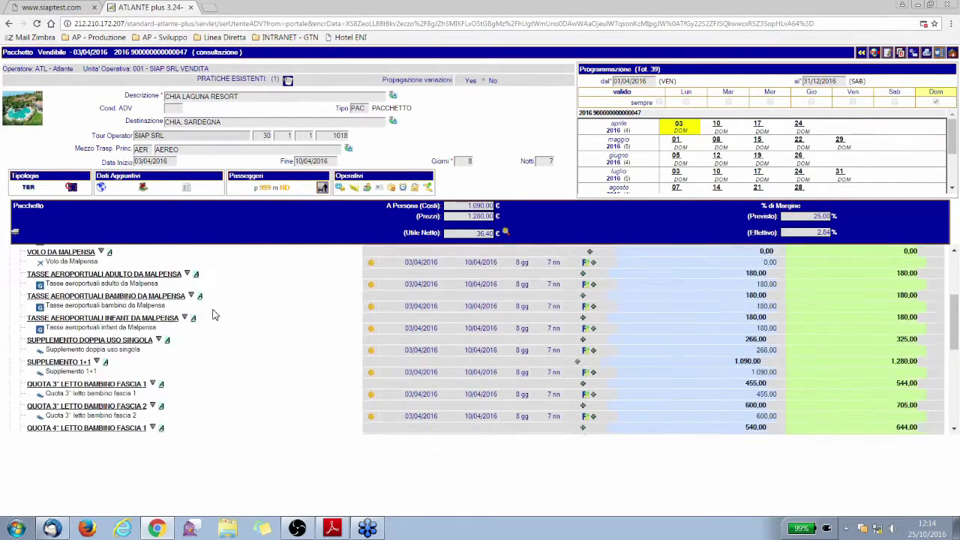
left_click(107, 328)
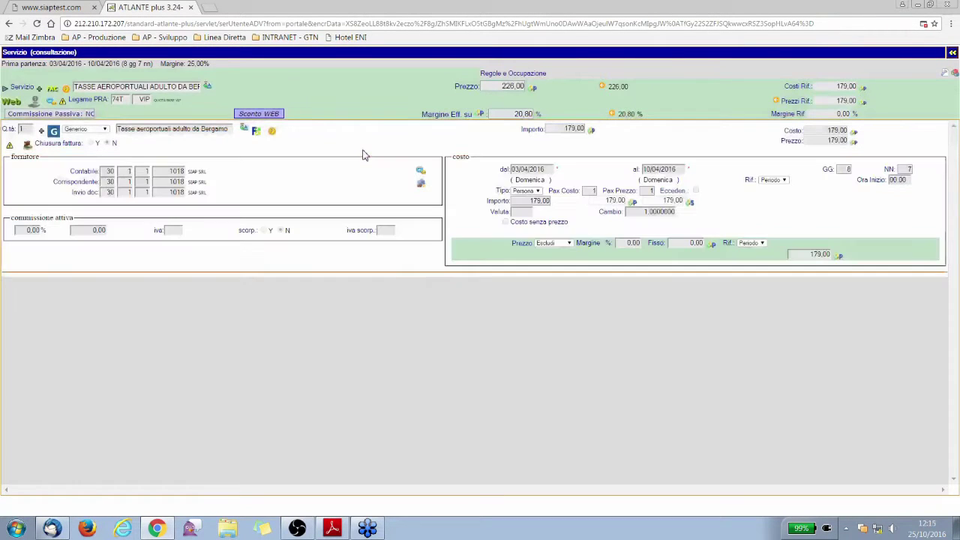
- Open the VOLO DA BERGAMO service, check its flight schedule details, and return to the package
left_click(953, 51)
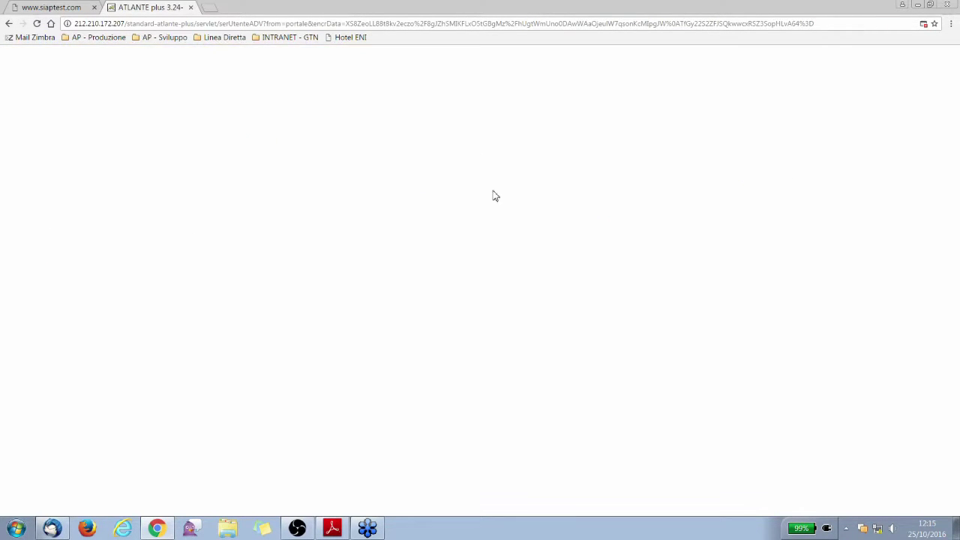
left_click(71, 303)
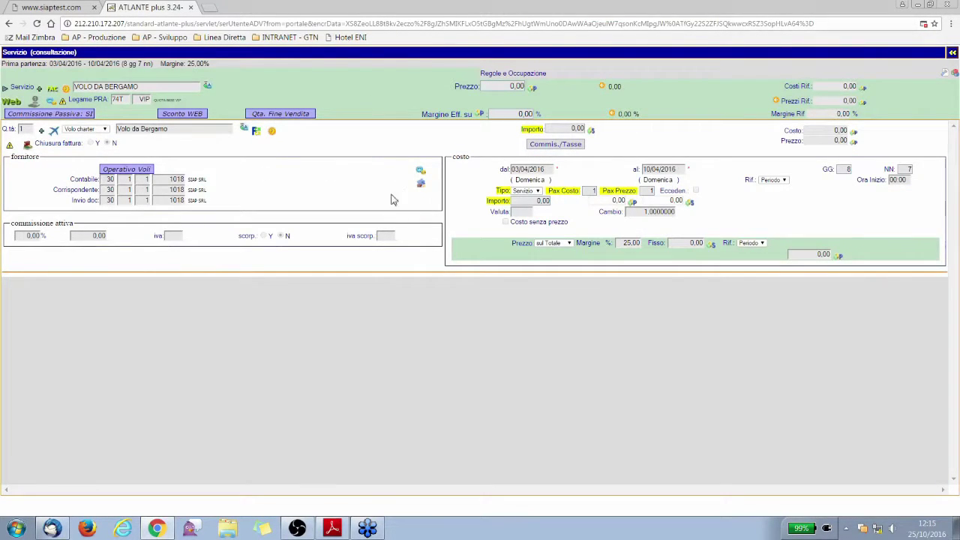
left_click(132, 173)
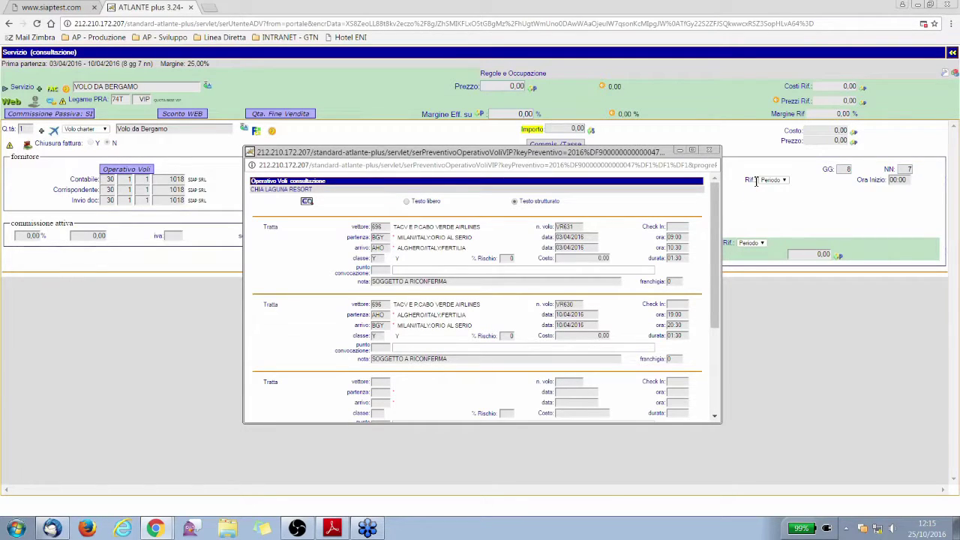
left_click(710, 150)
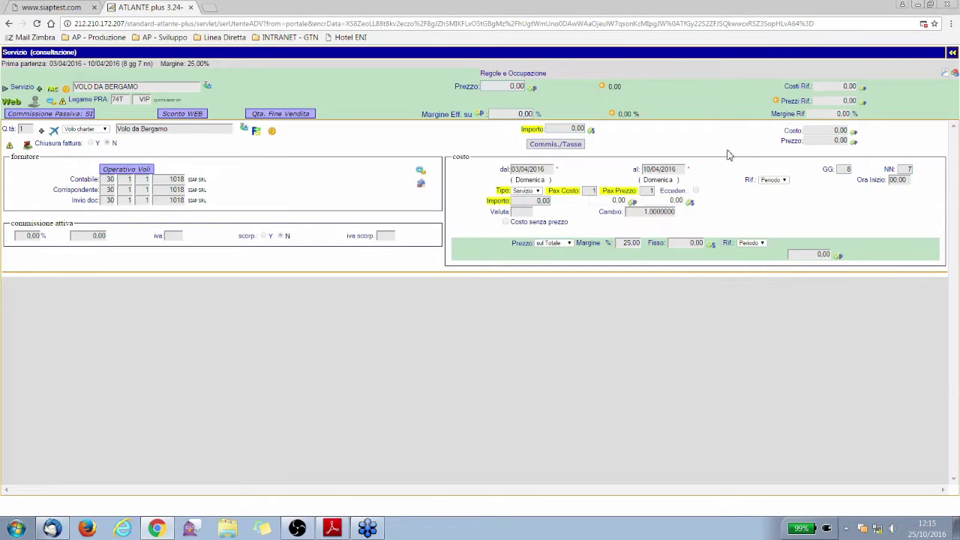
left_click(951, 54)
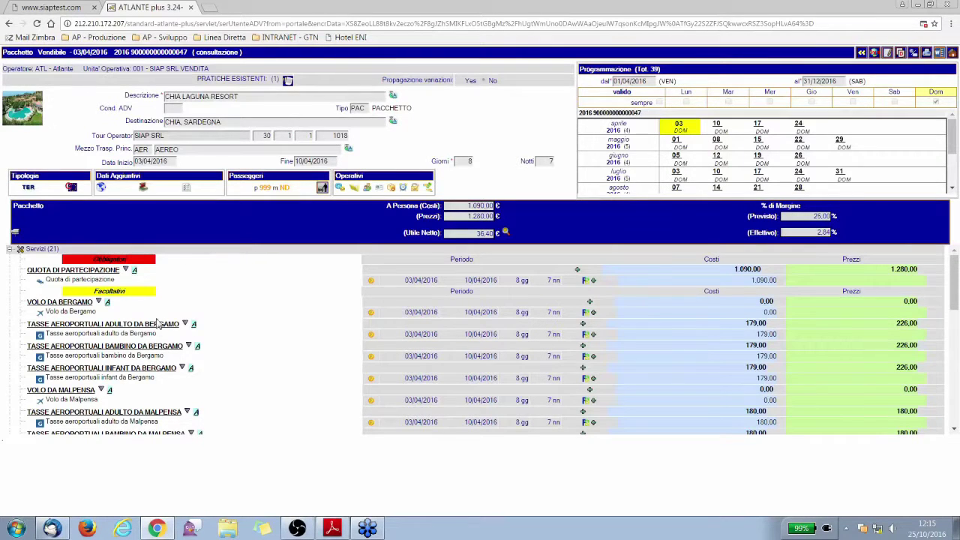
- Look through the package's optional services, including Malpensa flights and taxes, supplements, child-bed rates, reductions and registration fees
scroll(127, 351, "down", 2)
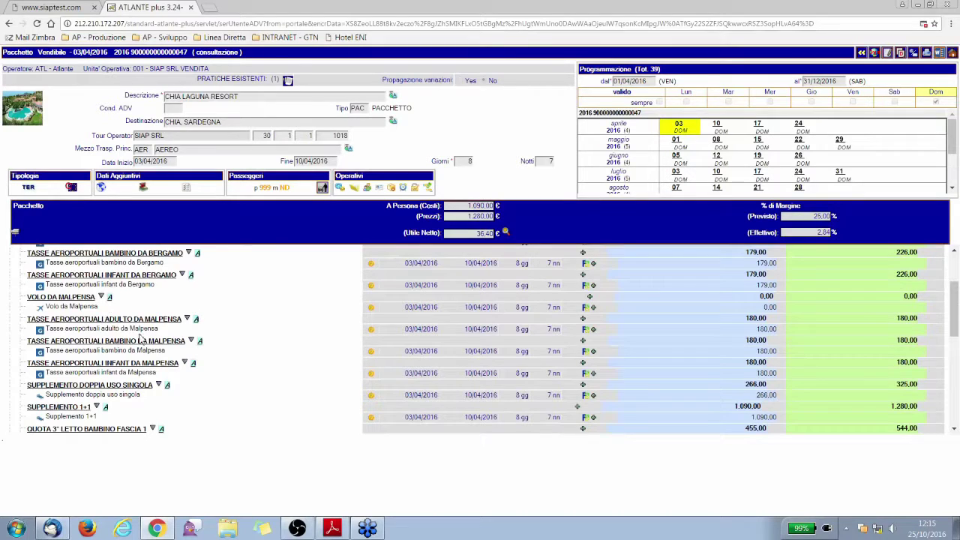
scroll(141, 340, "down", 2)
scroll(109, 315, "down", 2)
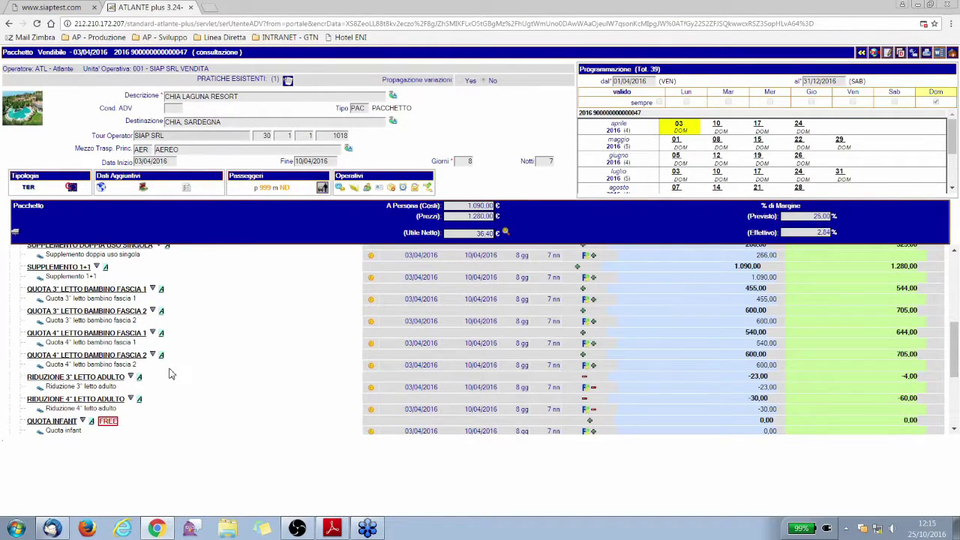
scroll(171, 368, "down", 2)
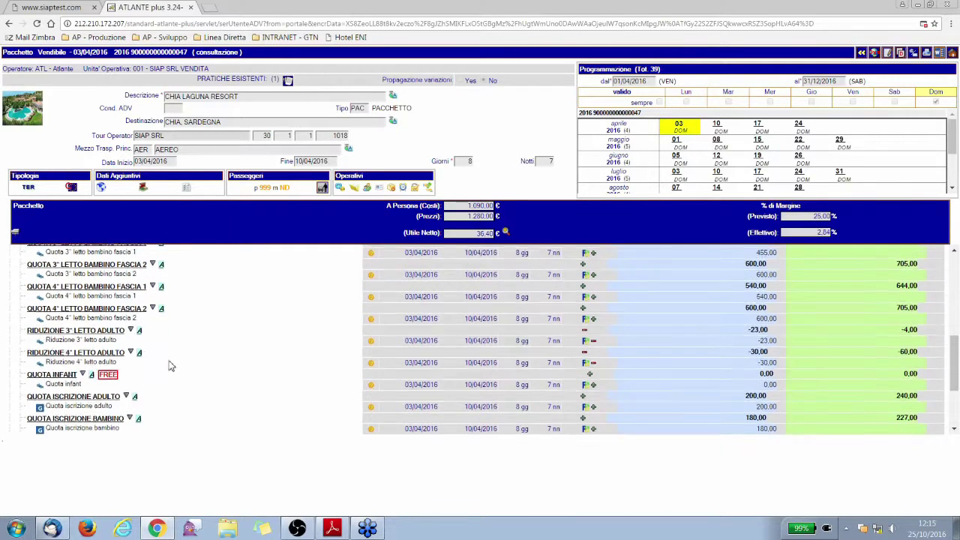
scroll(193, 342, "down", 4)
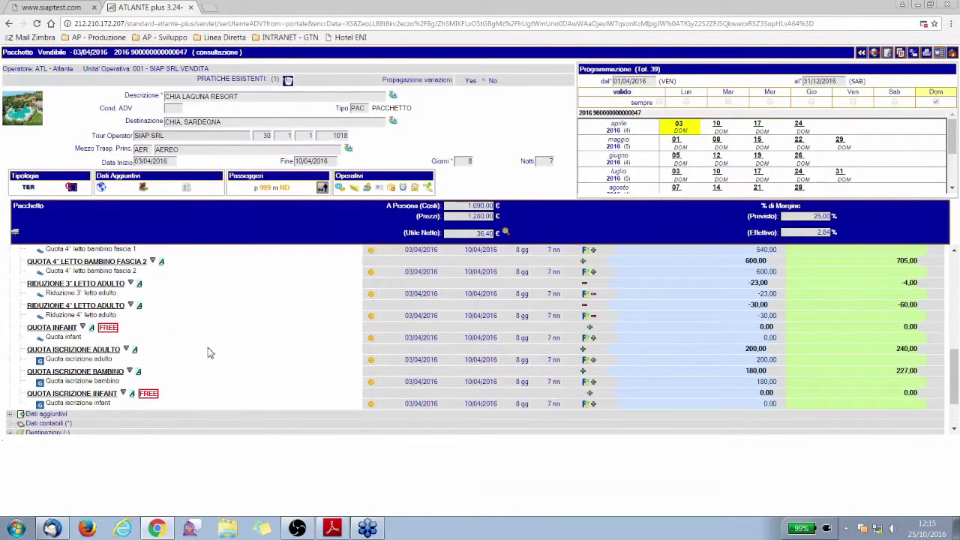
scroll(221, 352, "down", 1)
scroll(220, 353, "up", 10)
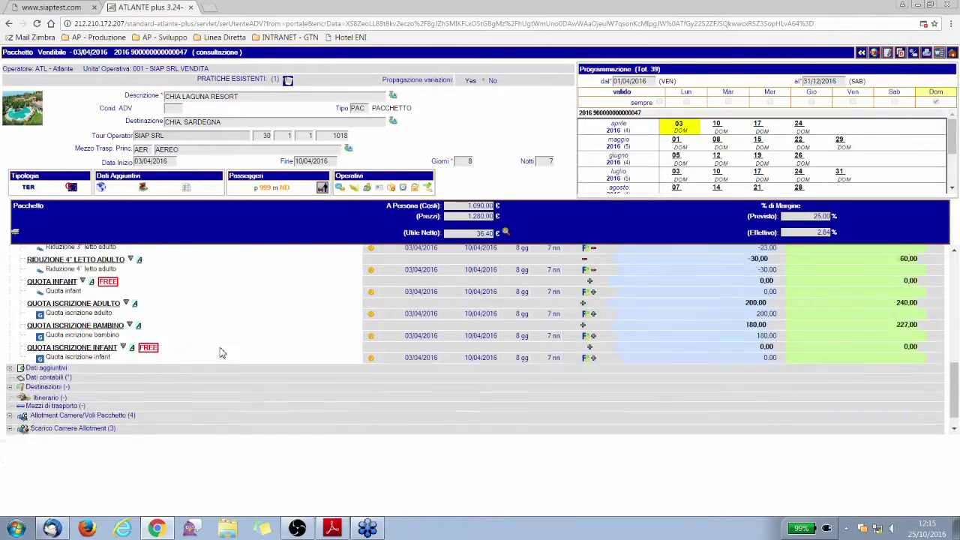
scroll(221, 353, "up", 1)
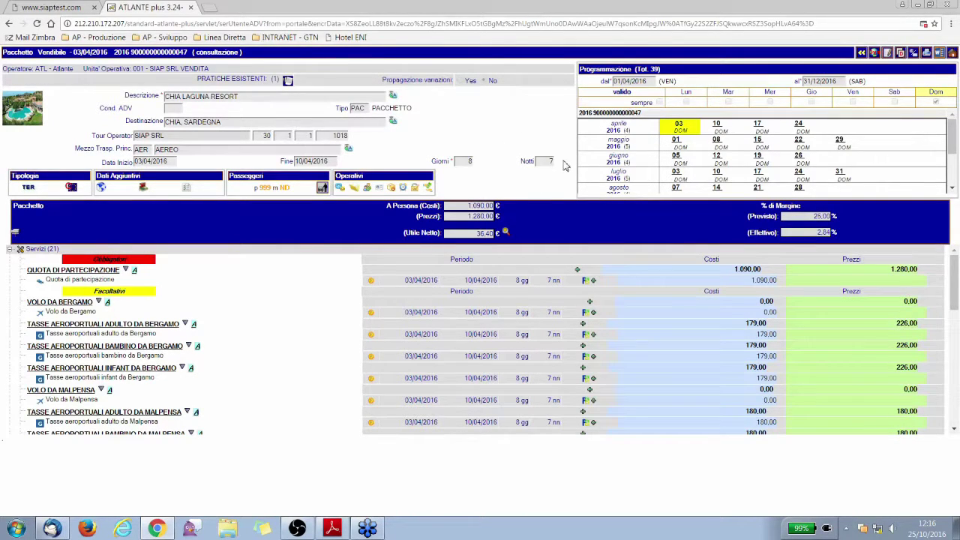
- Open web publication from the 19/06/2016 departure, decline publishing all departures, and deselect the 14 and 21 August departures
left_click(758, 158)
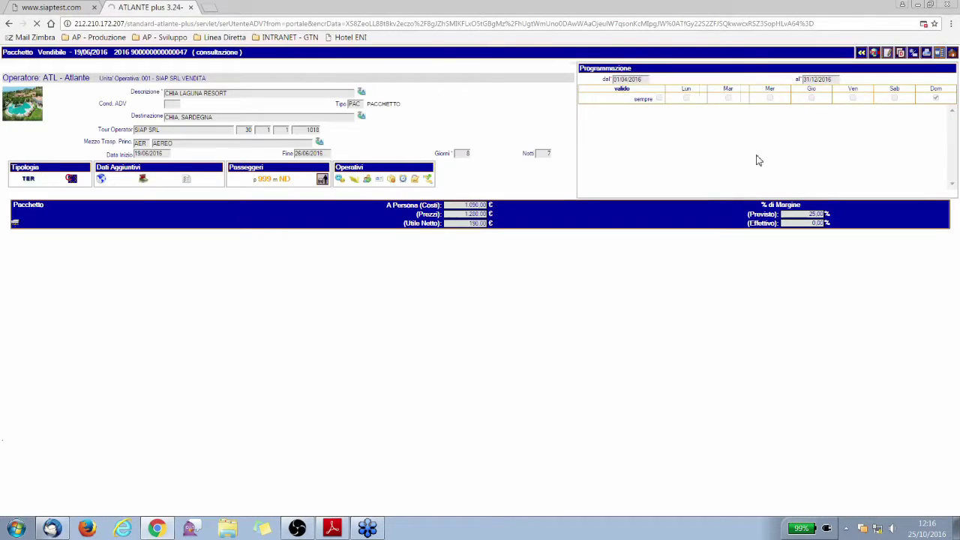
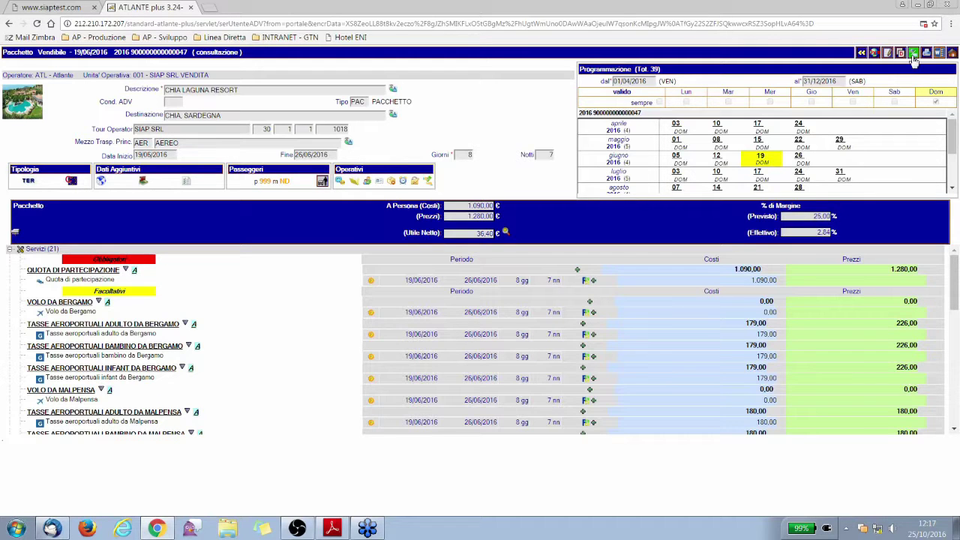
left_click(914, 54)
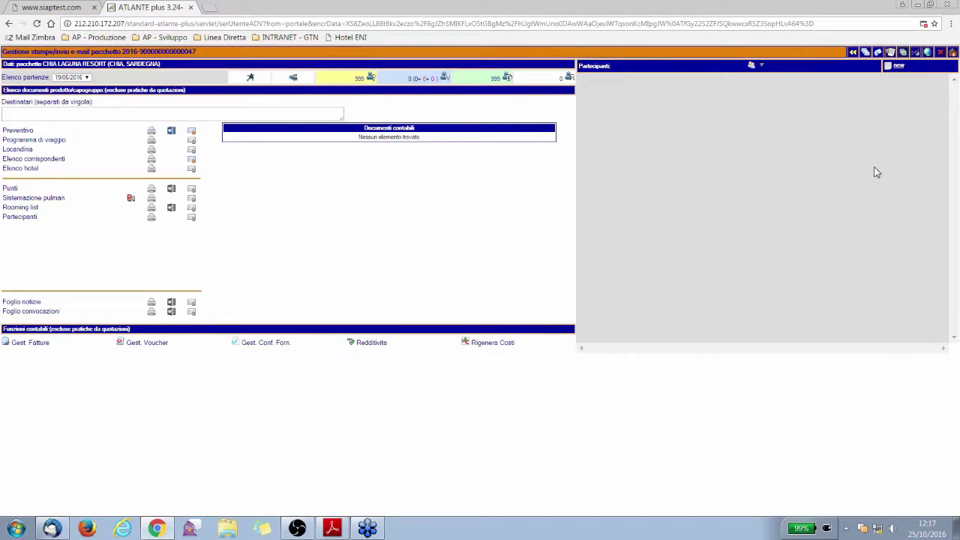
left_click(928, 54)
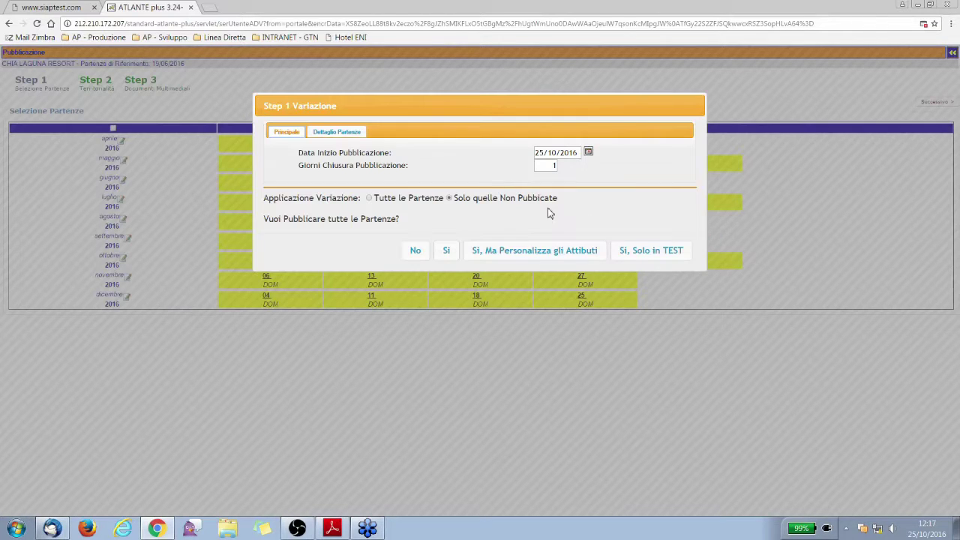
left_click(415, 251)
mouse_move(375, 223)
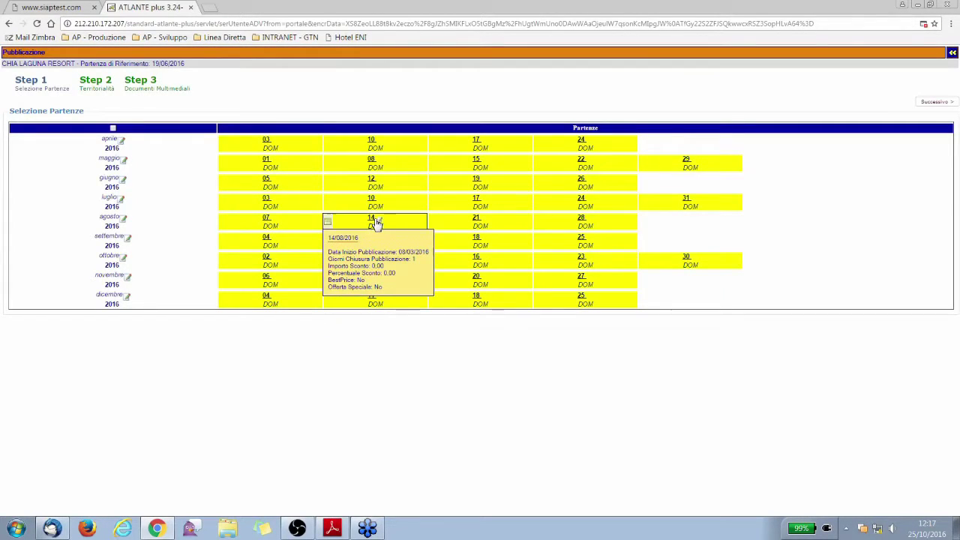
left_click(480, 223)
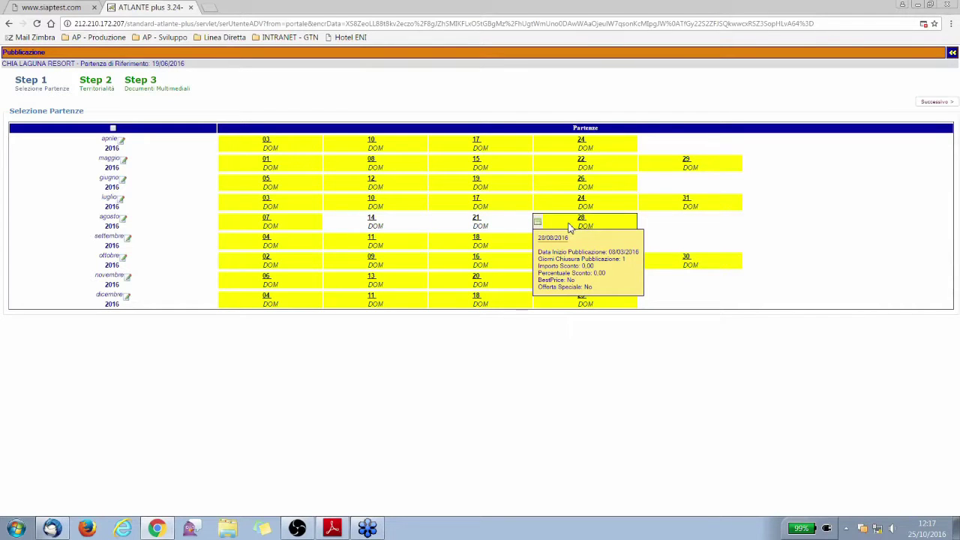
- Review the publication's Territorialità and Documenti Multimediali steps, and return to the package without publishing
left_click(942, 105)
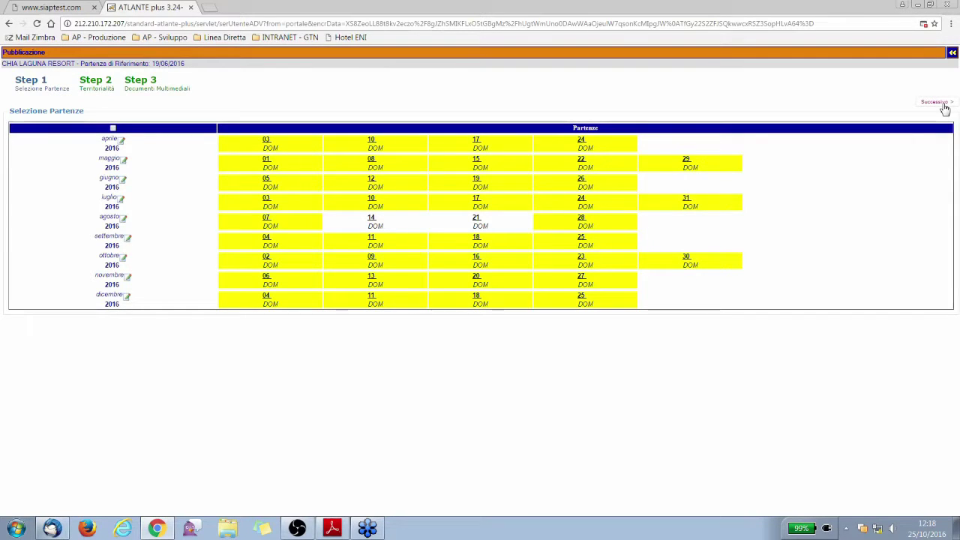
left_click(644, 310)
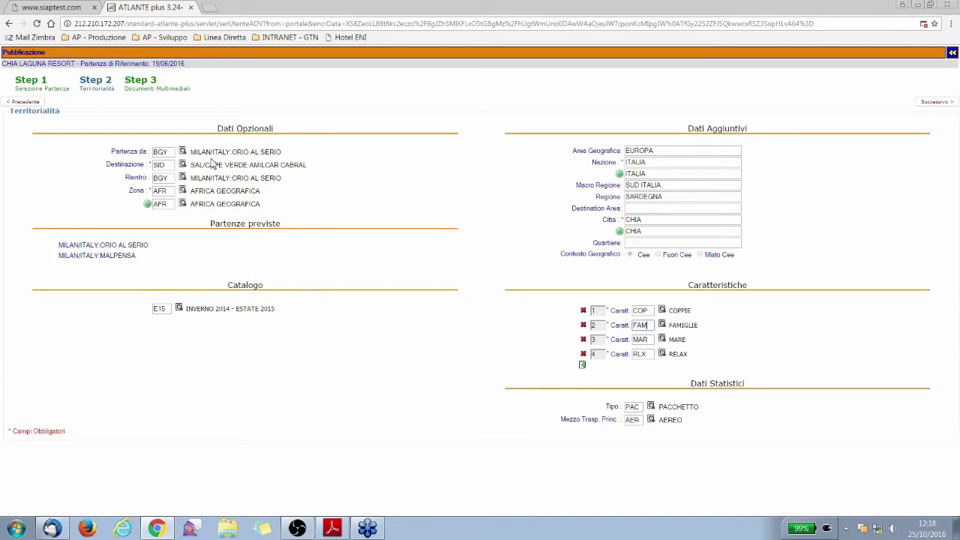
left_click(938, 103)
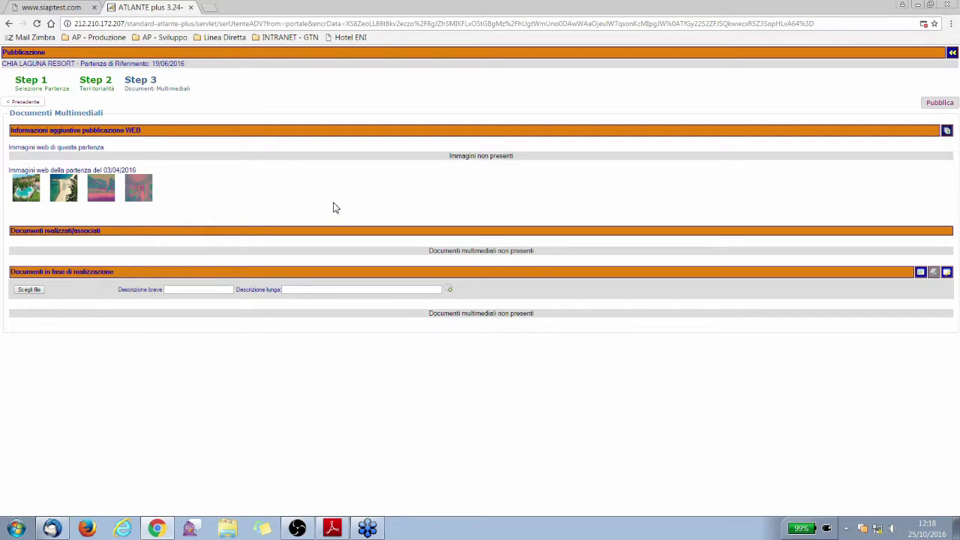
left_click(952, 54)
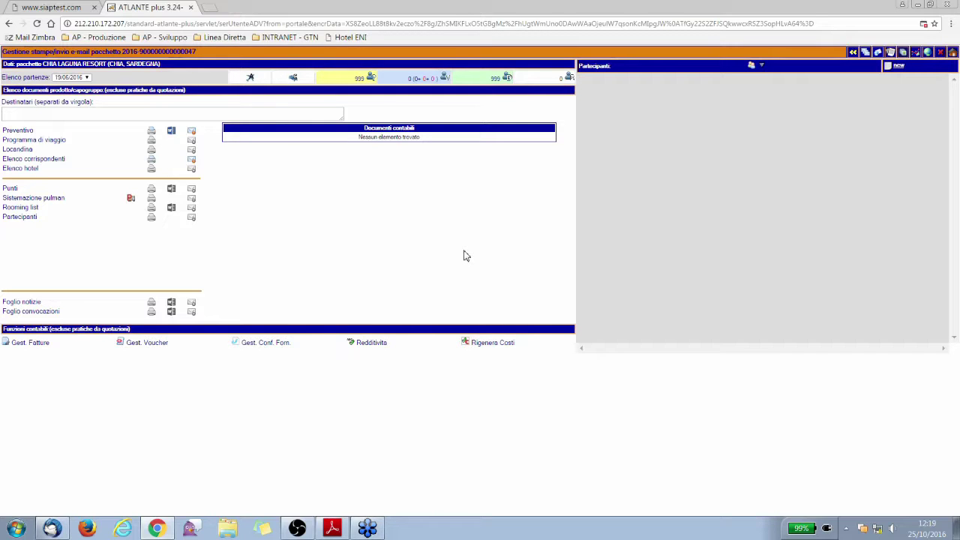
left_click(853, 52)
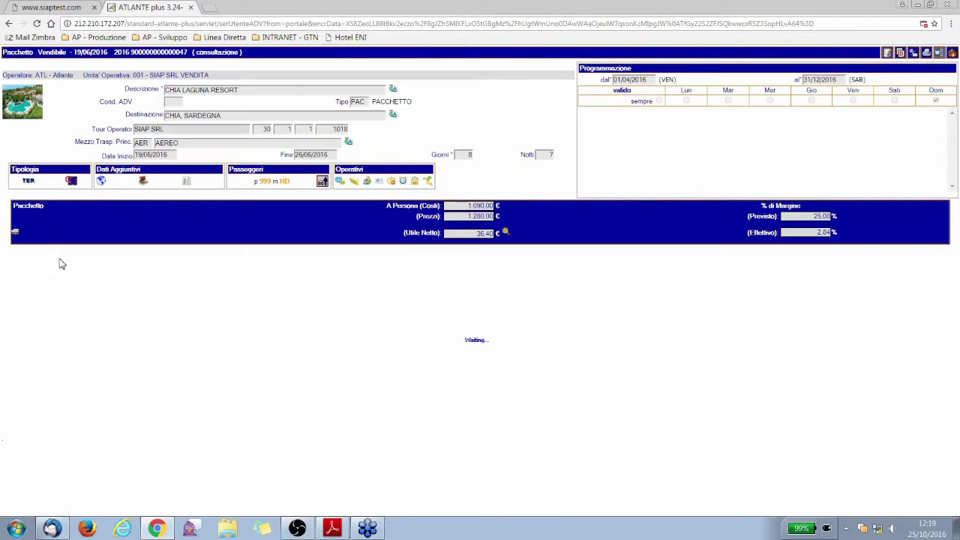
- Check the passive commission settings of the QUOTA DI PARTECIPAZIONE service and return to the package
left_click(58, 273)
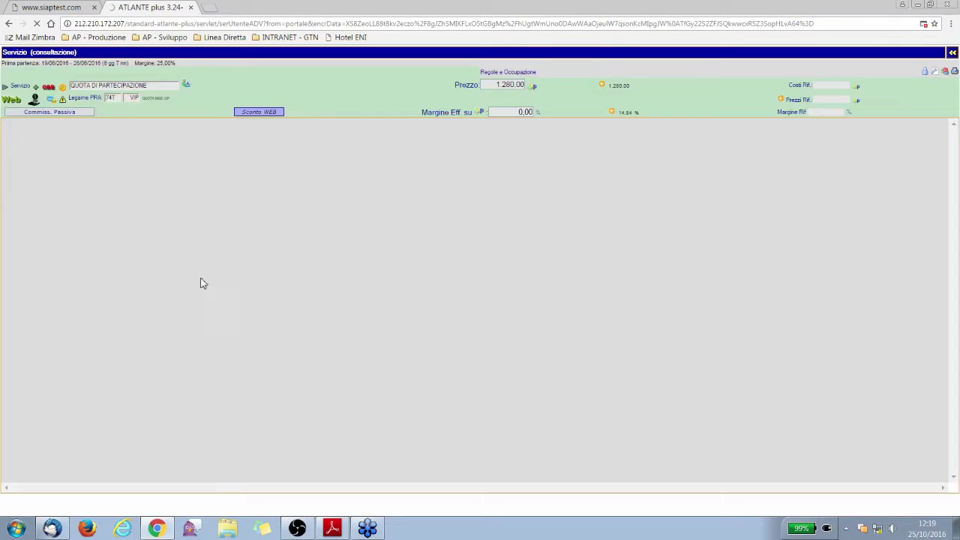
left_click(87, 114)
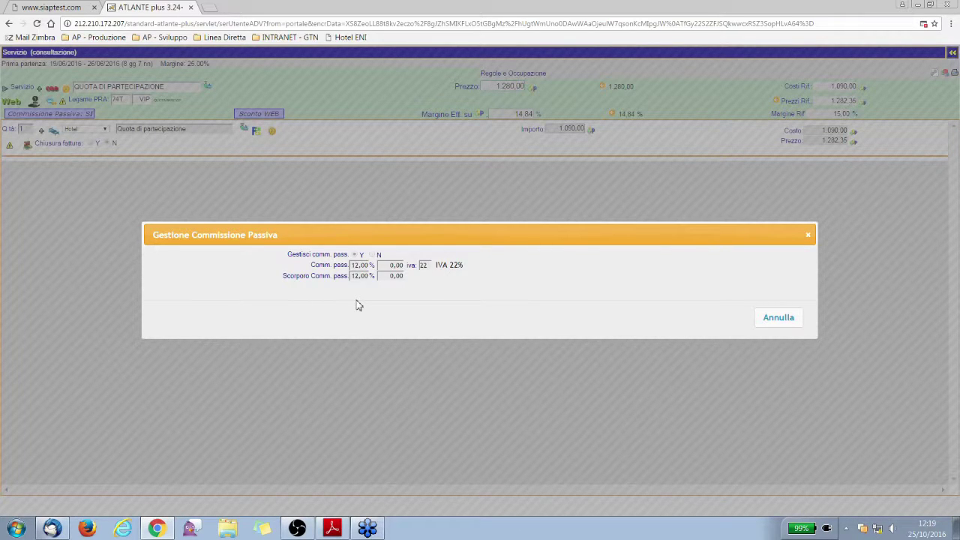
left_click(808, 236)
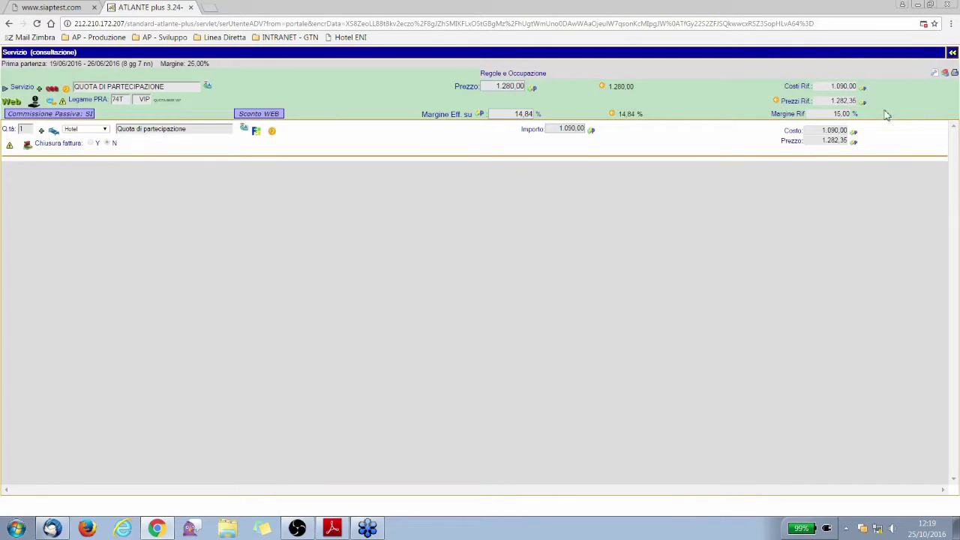
left_click(951, 54)
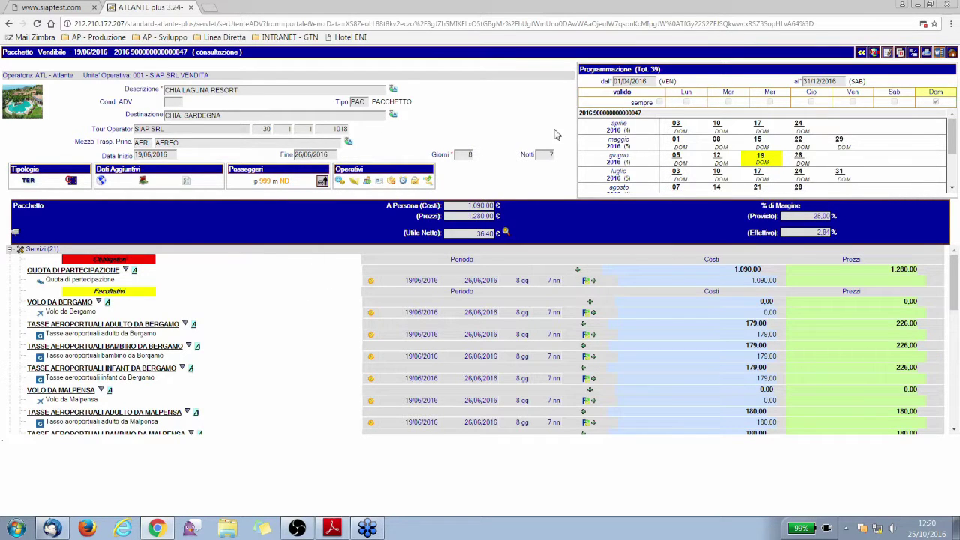
- Put the package in edit mode, switch to the 11/09/2016 departure, and view the new-service filters before returning
left_click(887, 54)
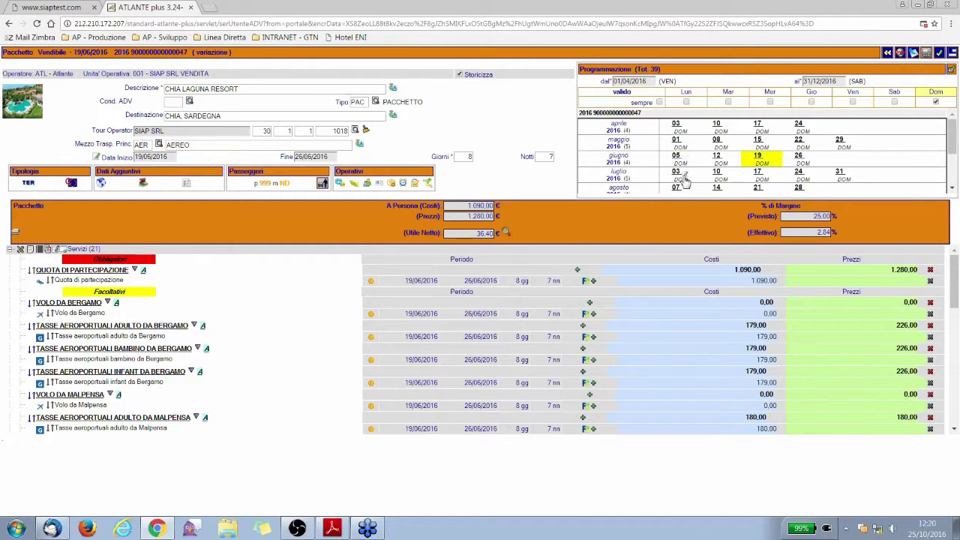
scroll(684, 181, "down", 3)
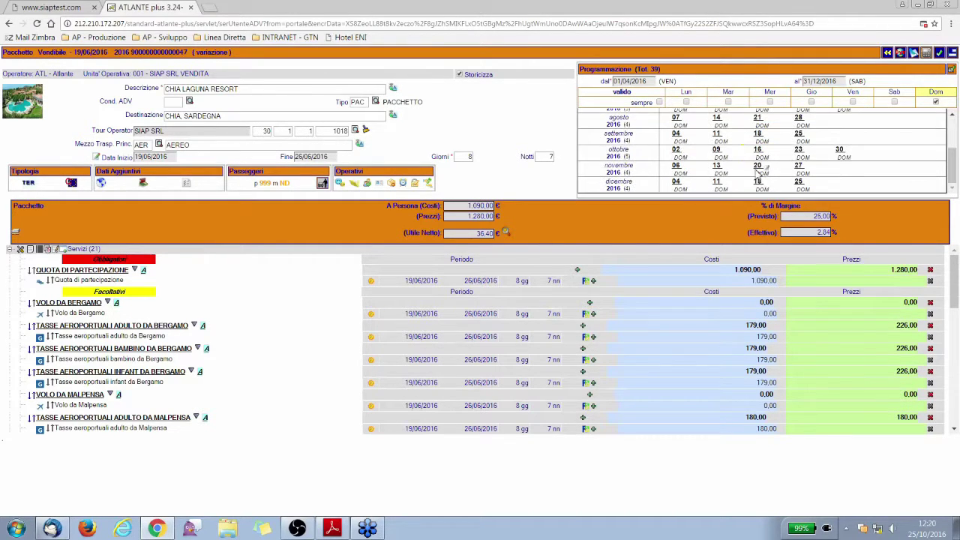
left_click(724, 140)
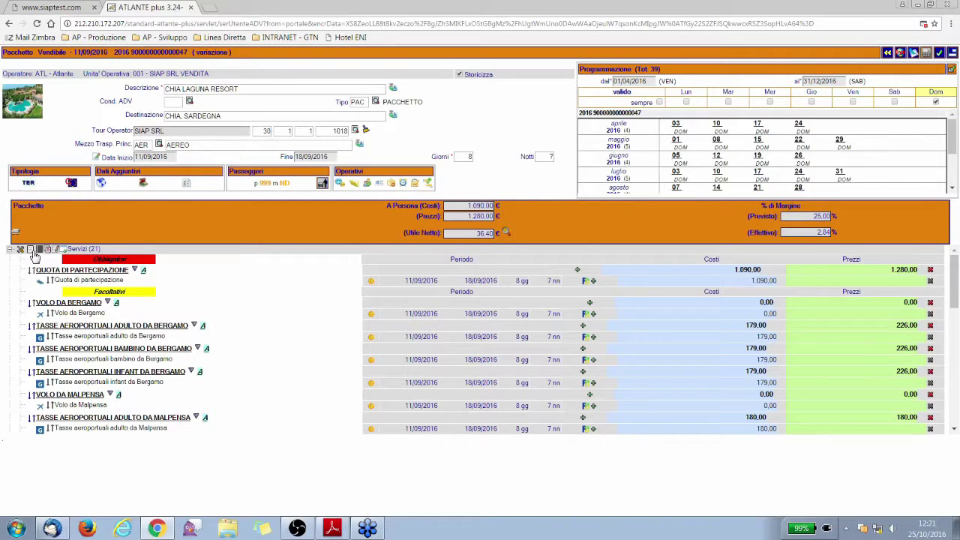
left_click(33, 253)
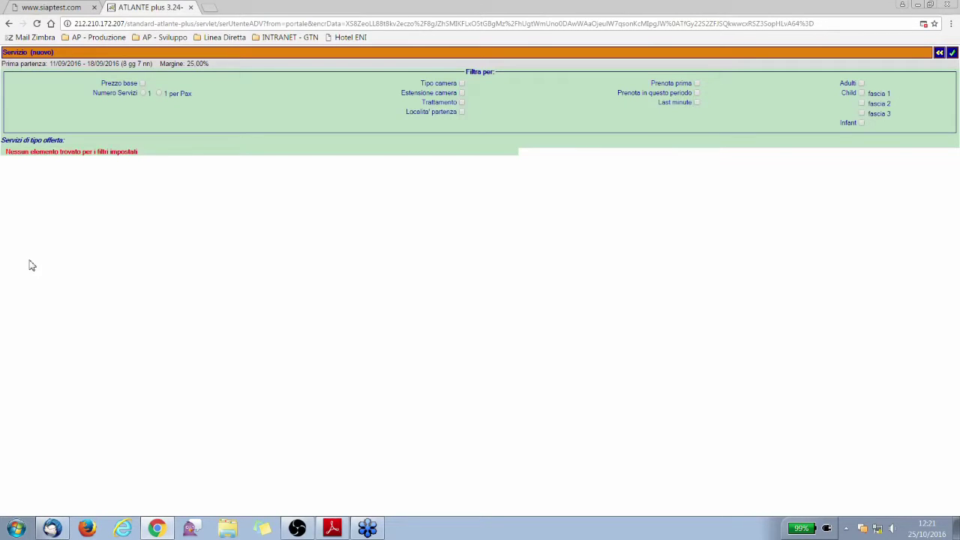
left_click(939, 52)
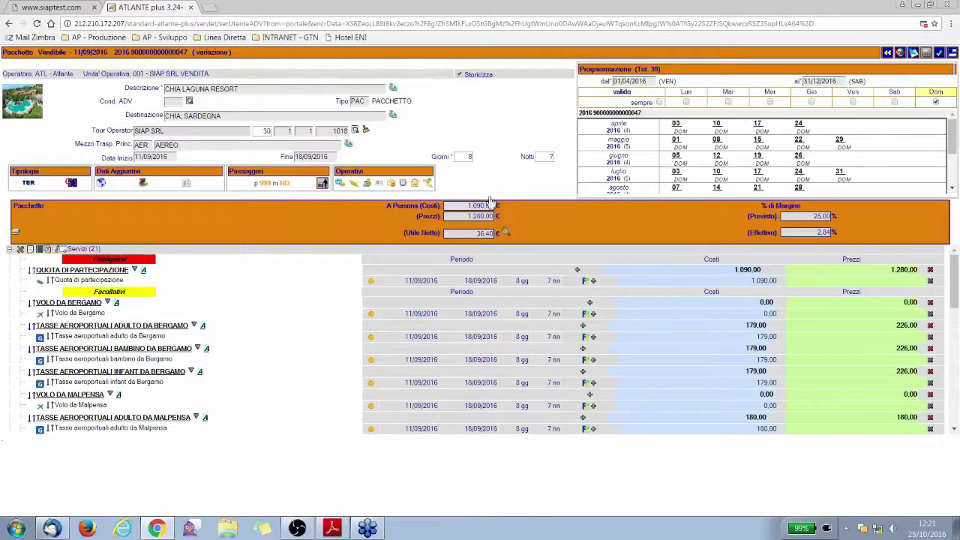
- Add a generic cost to the QUOTA DI PARTECIPAZIONE service and describe it as "supplemento alta stagione"
left_click(88, 273)
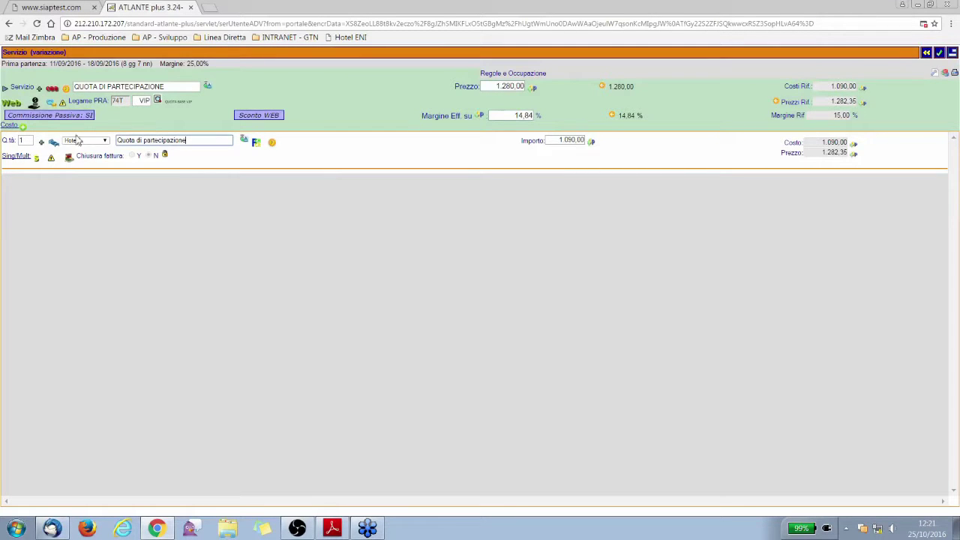
left_click(23, 129)
left_click(171, 182)
left_click_drag(171, 182, 113, 182)
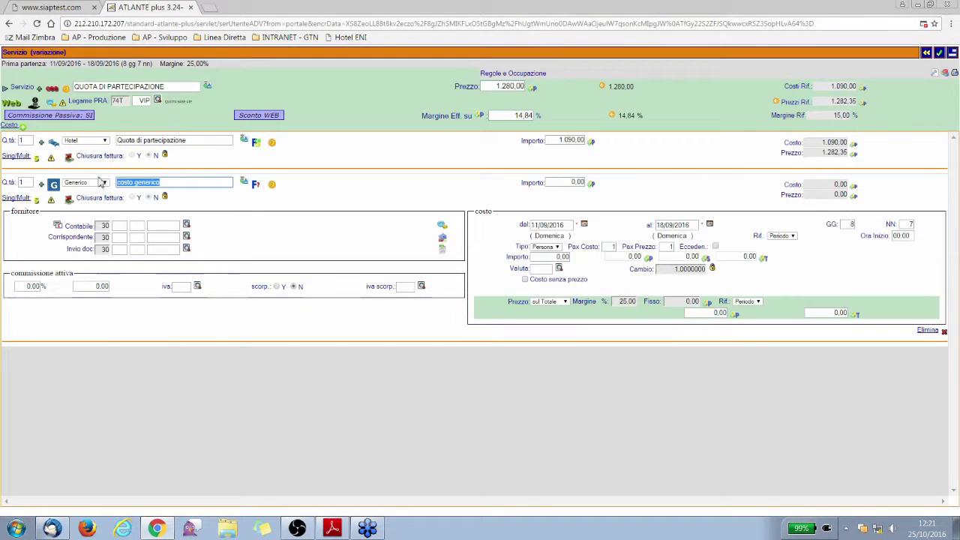
type("aupplemento ")
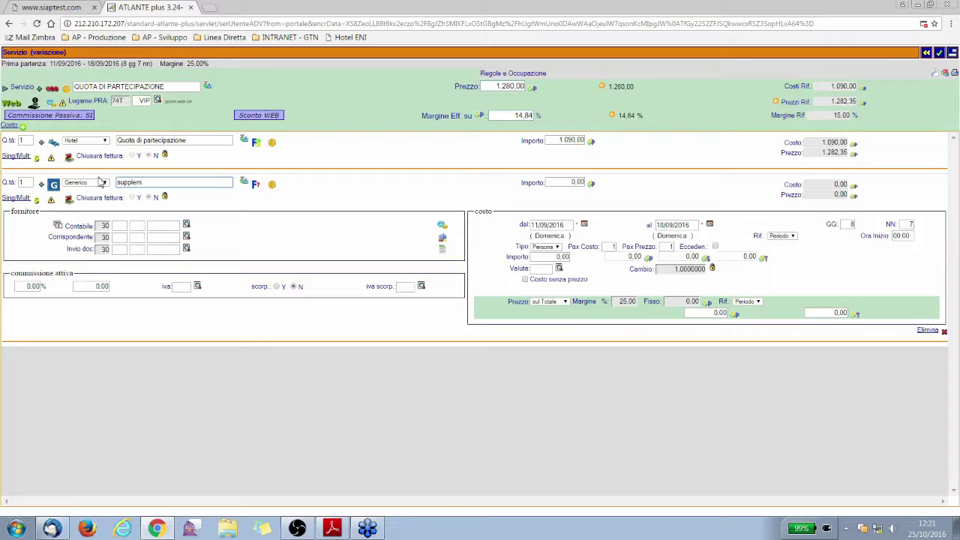
type("alta stagione")
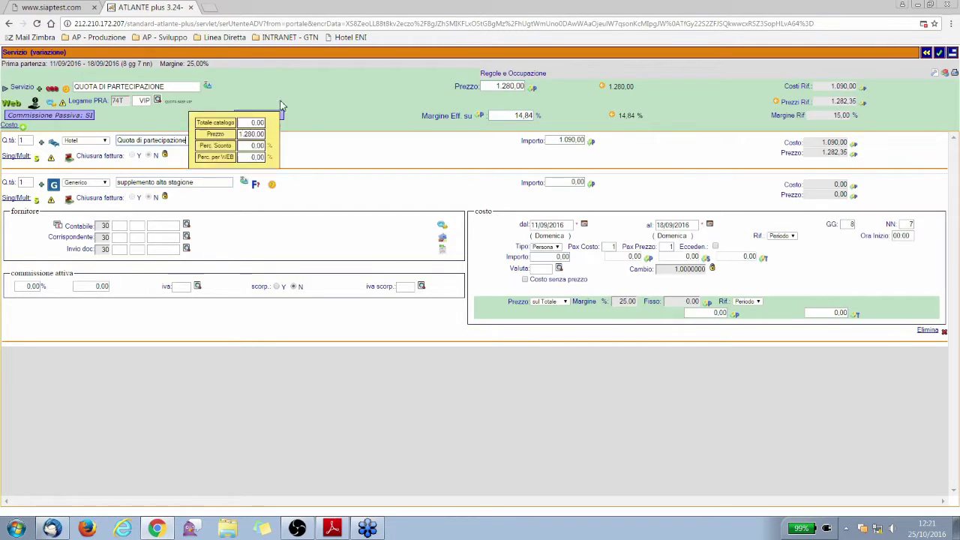
- Set the price of the QUOTA DI PARTECIPAZIONE service to 1.500,00
left_click(496, 86)
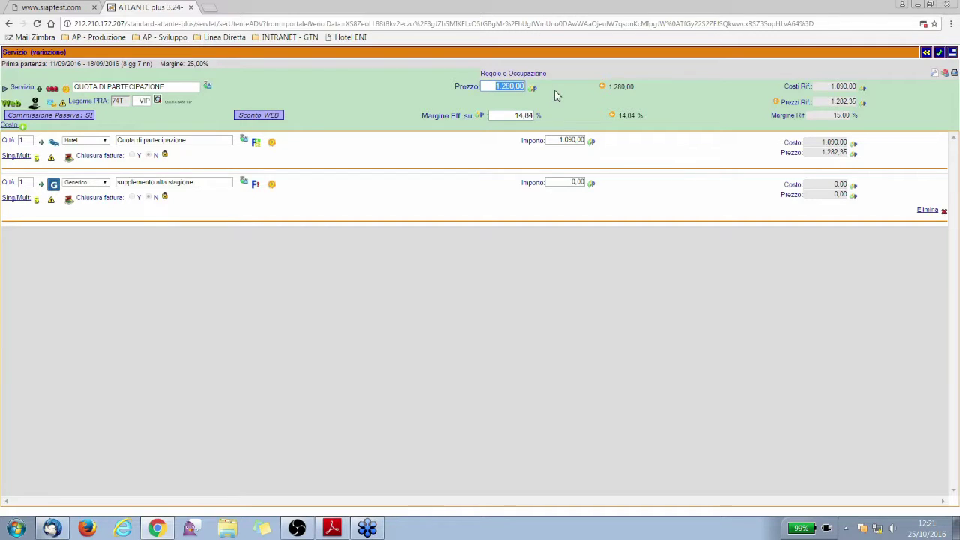
type("1500")
key("Tab")
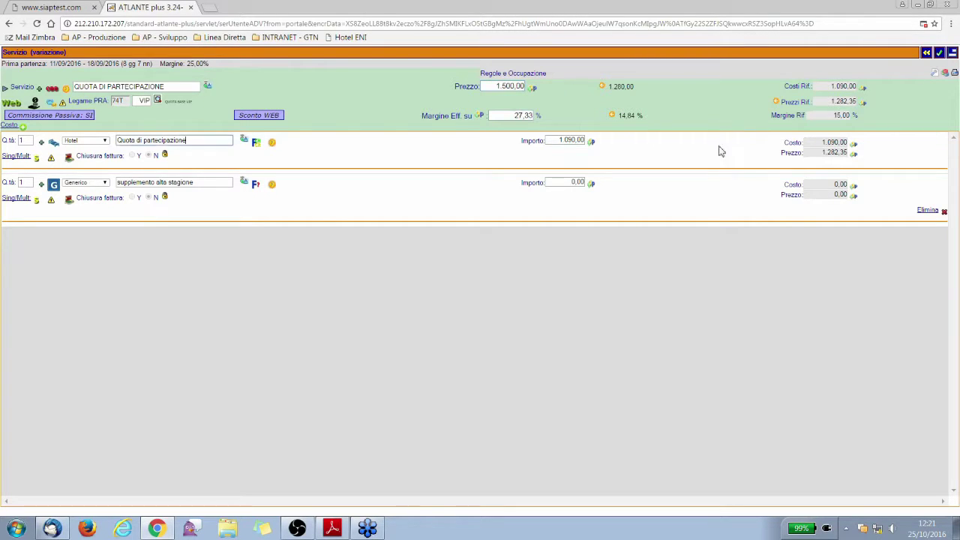
- Try selecting the 18 September and all October departures for propagation, invert the whole selection, and close without confirming
left_click(953, 53)
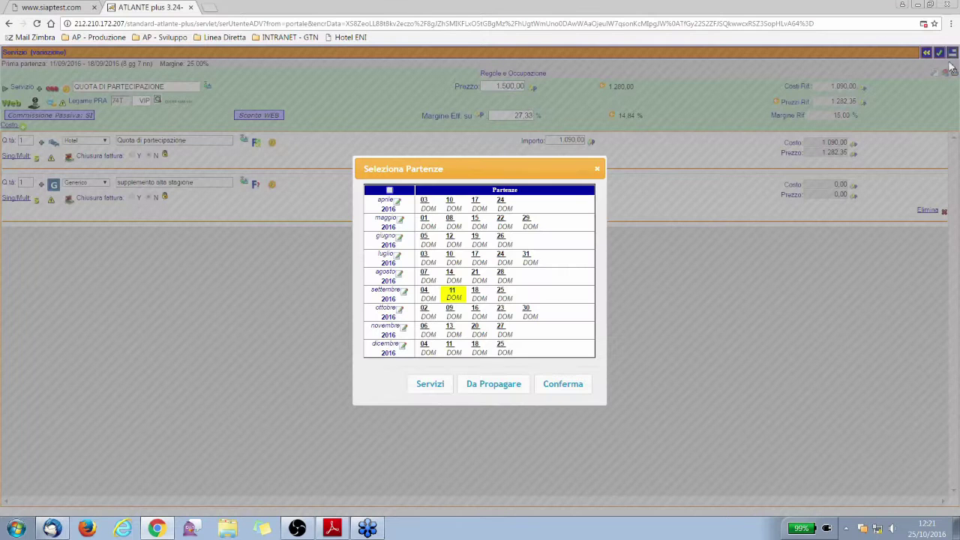
left_click(479, 294)
left_click(402, 312)
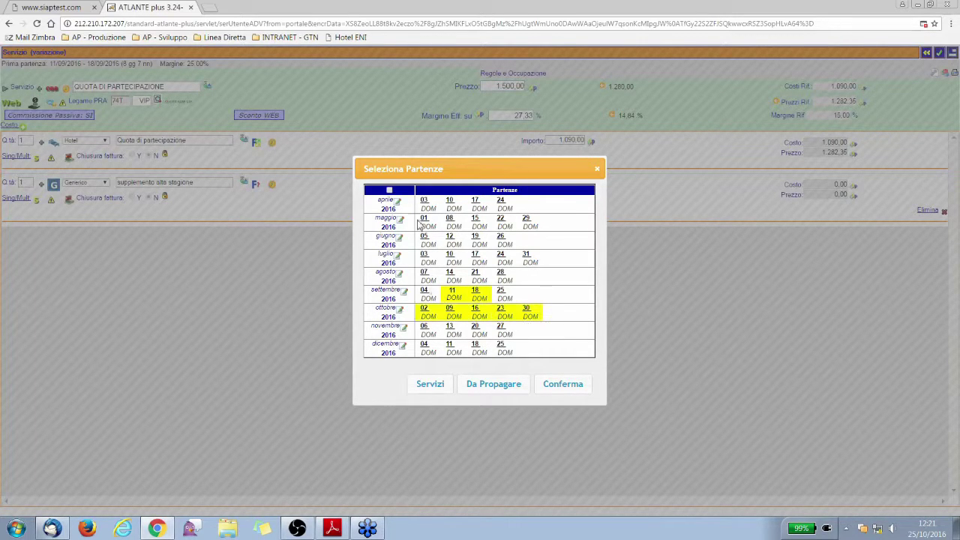
left_click(389, 189)
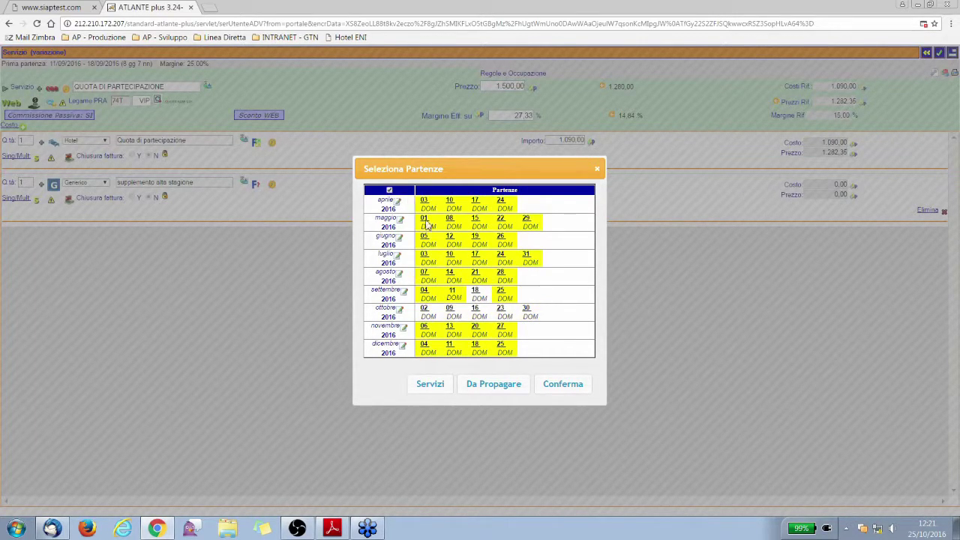
left_click(597, 169)
- Leave the service and the CHIA LAGUNA RESORT package, discarding the changes, and return to the package search
left_click(927, 53)
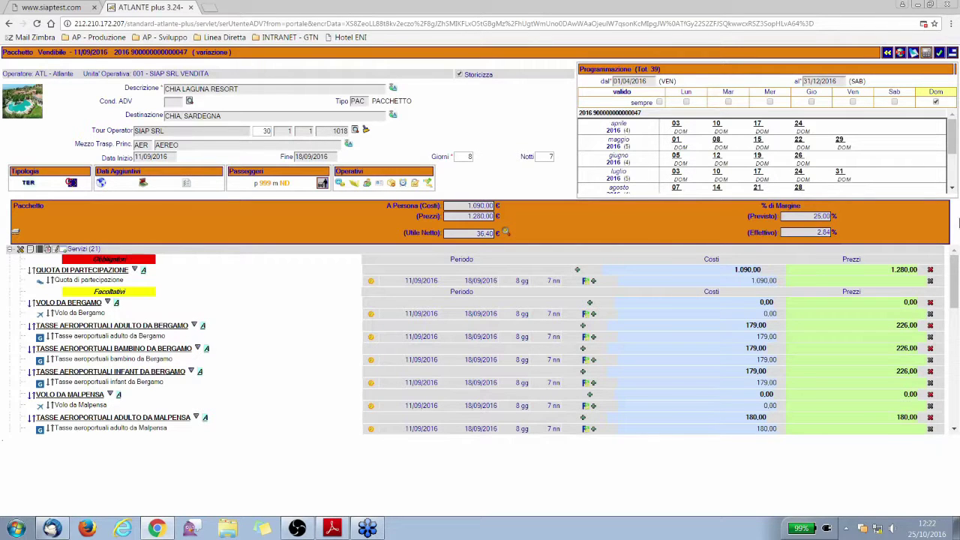
left_click(888, 52)
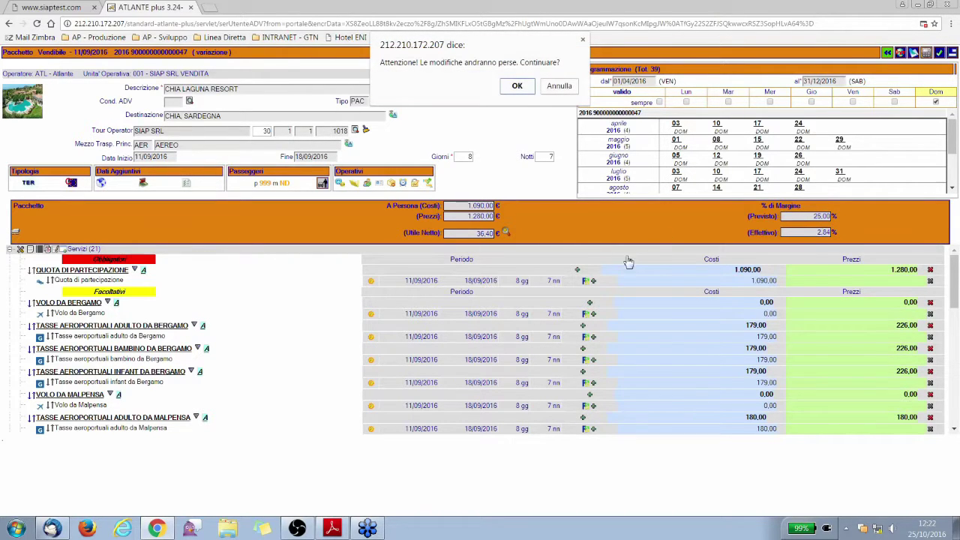
left_click(517, 86)
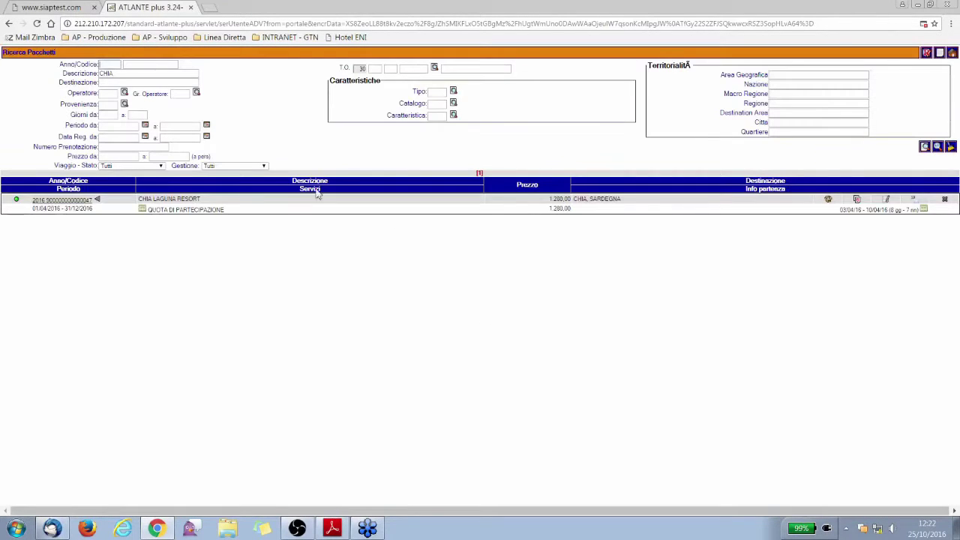
- Search packages by the description "roma" and open the ROMA CAPUT MUNDI - TOUR IN PULLMAN package
double_click(185, 74)
type("roma")
key("Return")
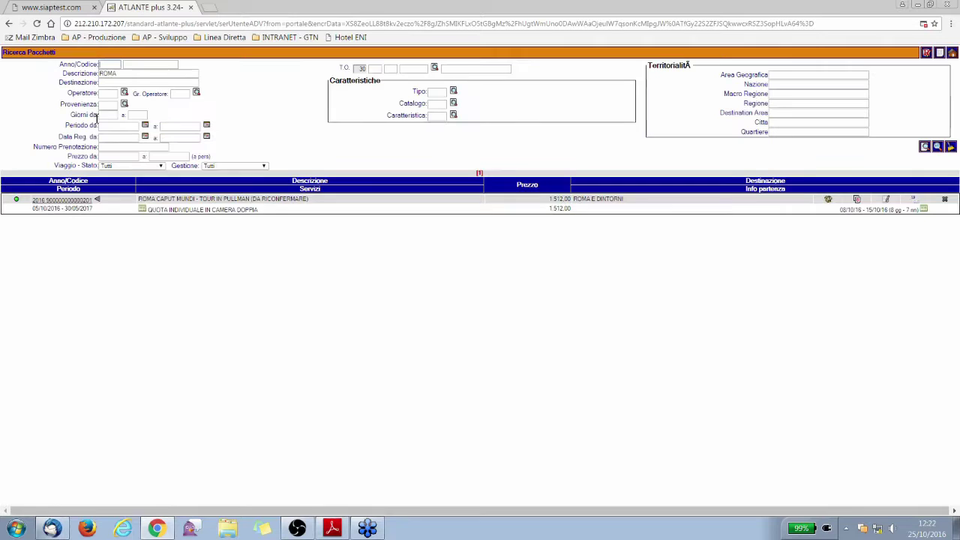
left_click(56, 200)
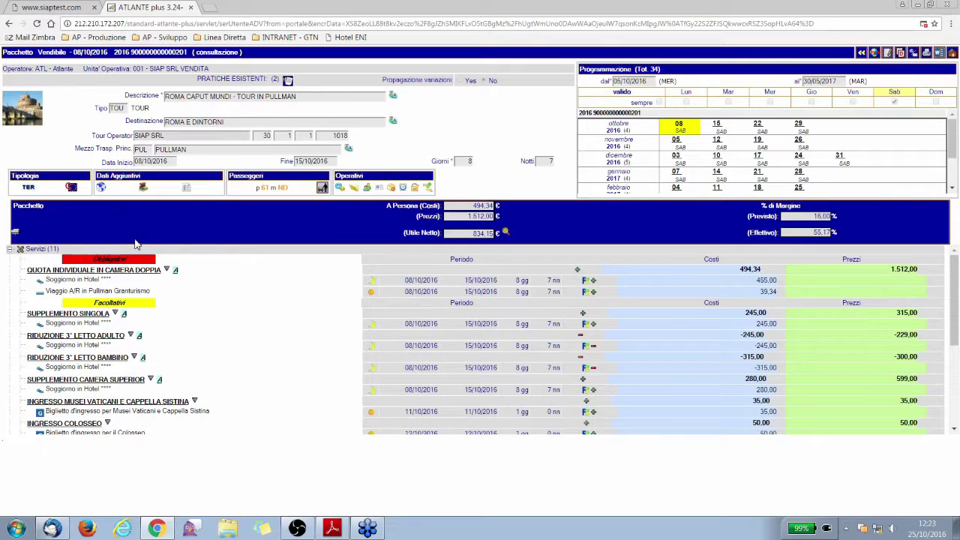
- Examine the passenger seating plan of the package's PULLMAN GRANTURISMO transport and return to the package
scroll(171, 284, "down", 3)
scroll(171, 283, "down", 1)
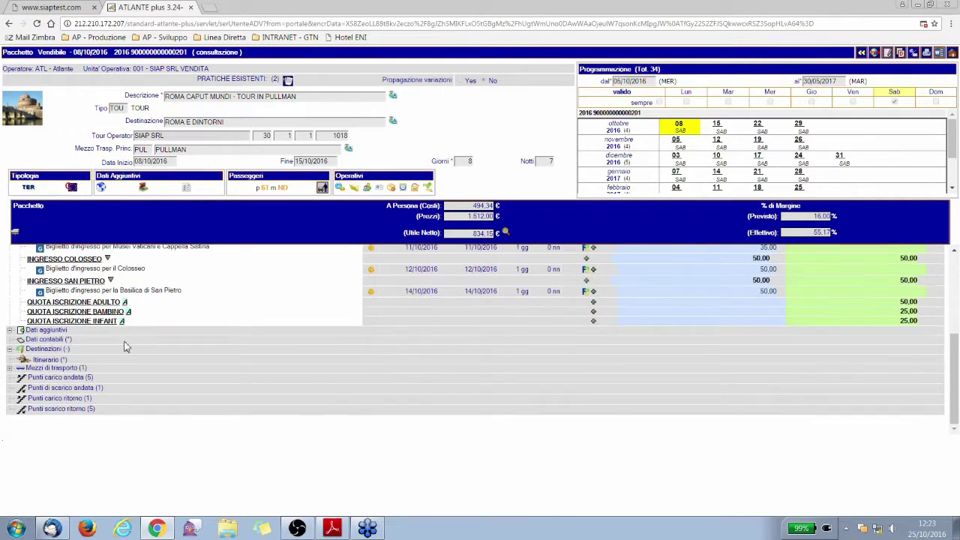
left_click(23, 371)
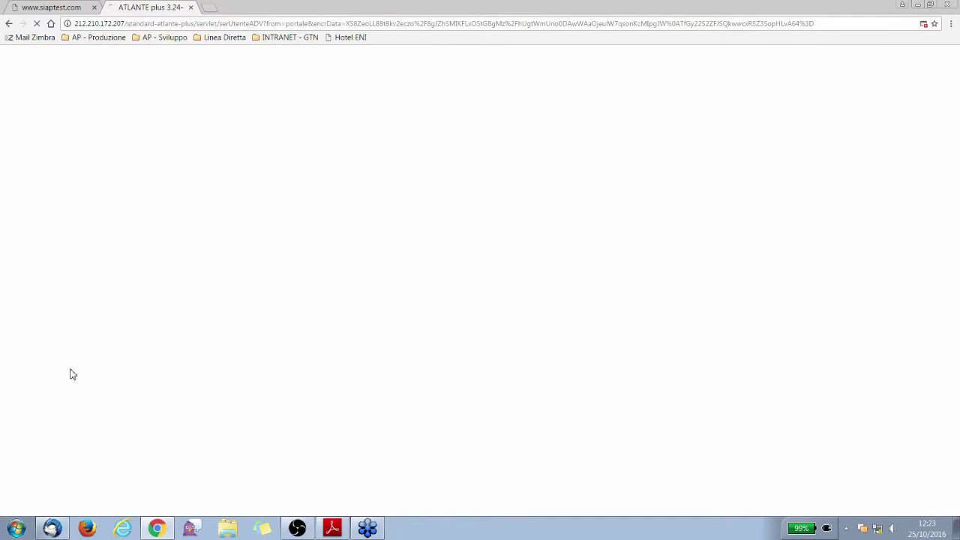
left_click(69, 369)
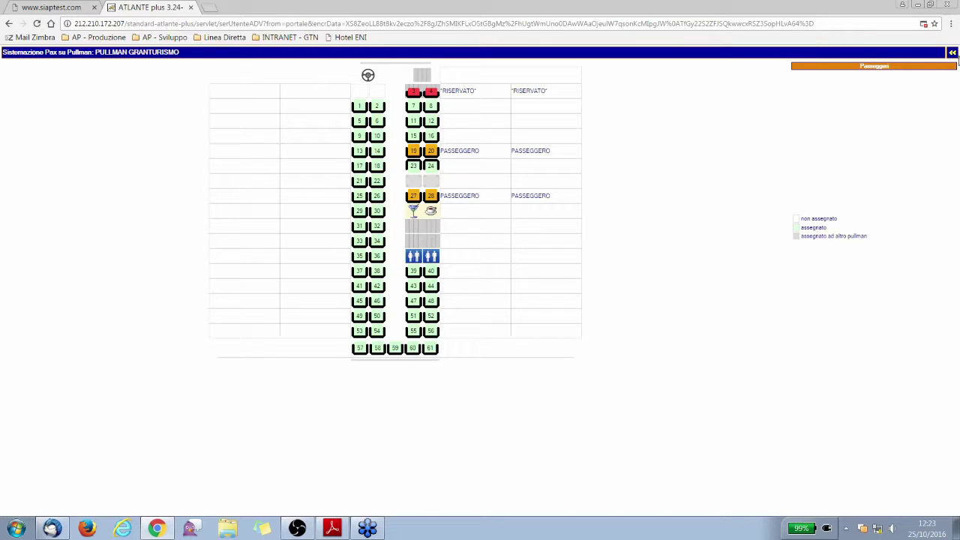
left_click(952, 52)
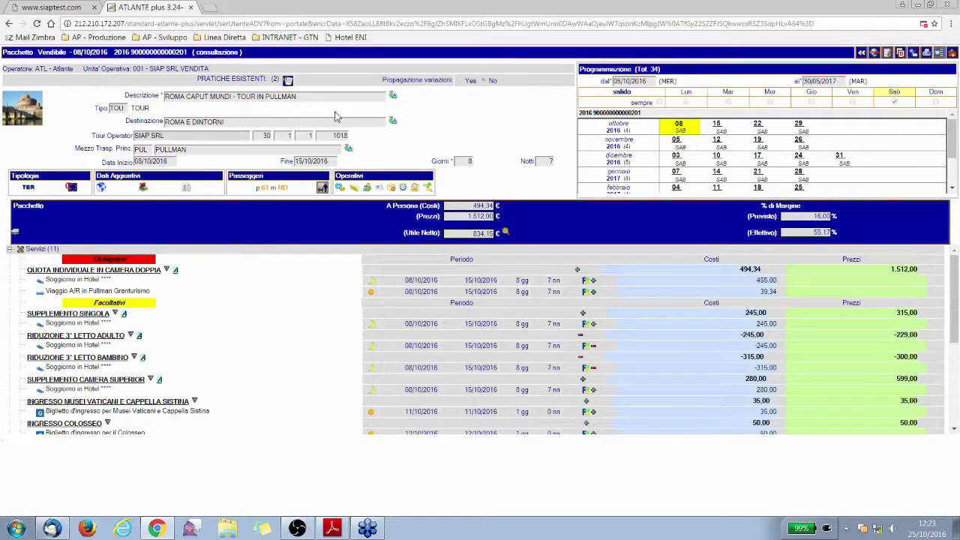
left_click(71, 9)
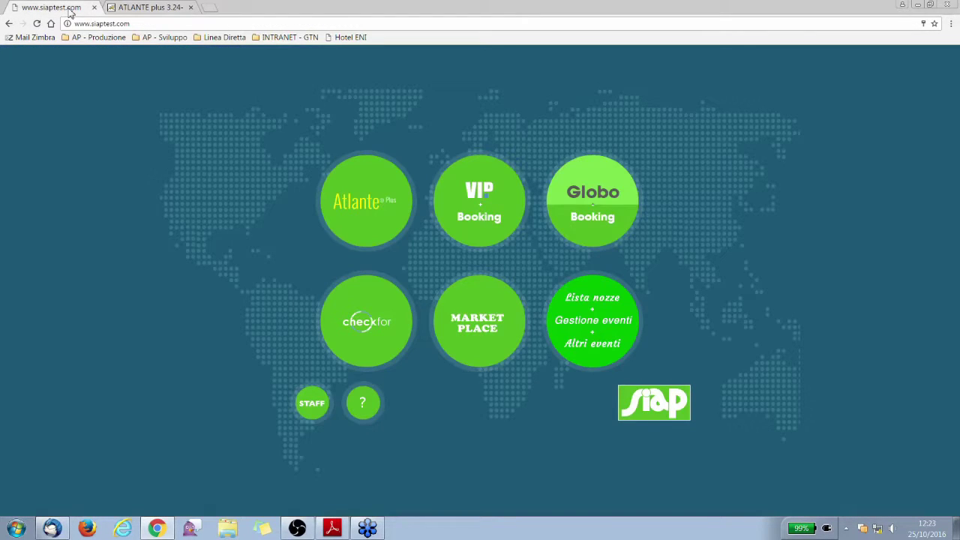
left_click(612, 230)
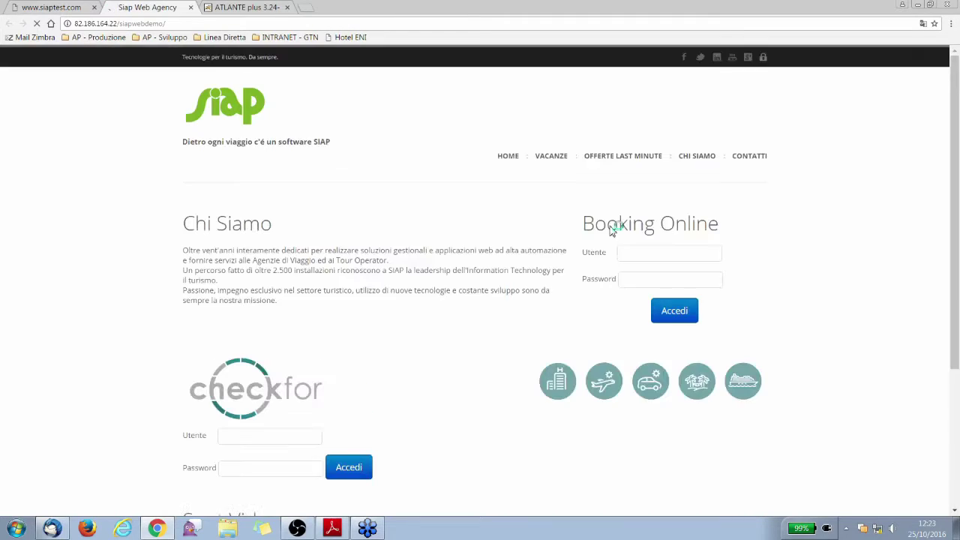